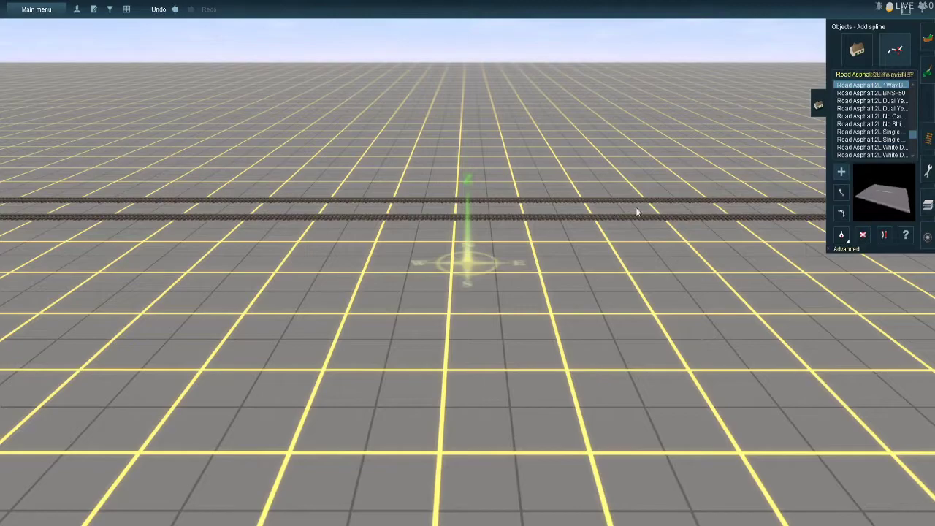
- Lay a straight Road Asphalt 2L 1Way BNSF50 road across both railway tracks and extend it far beyond them
right_click(426, 196)
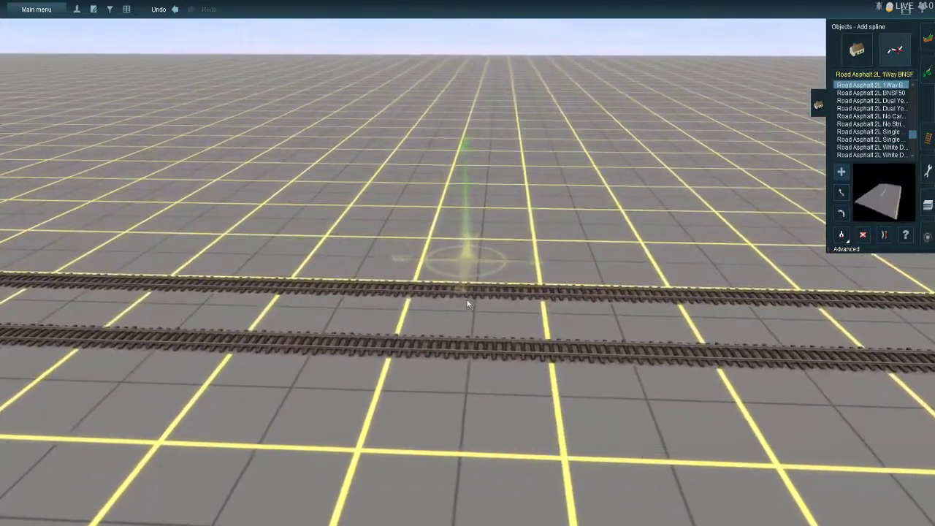
click(858, 55)
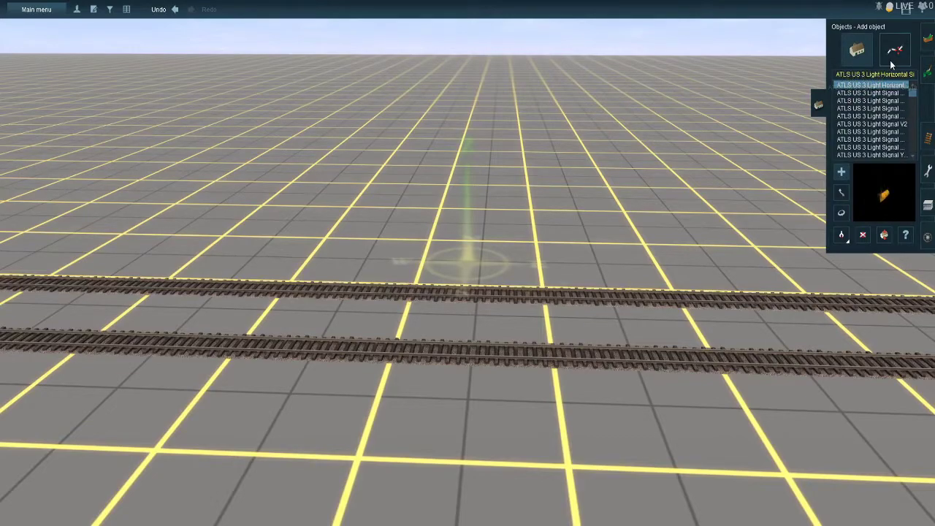
click(890, 60)
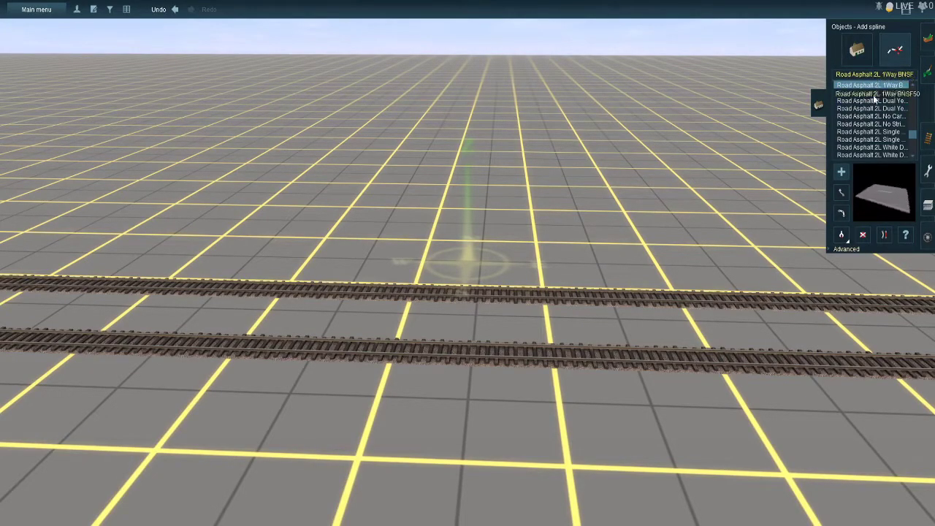
scroll(877, 129, down, 8)
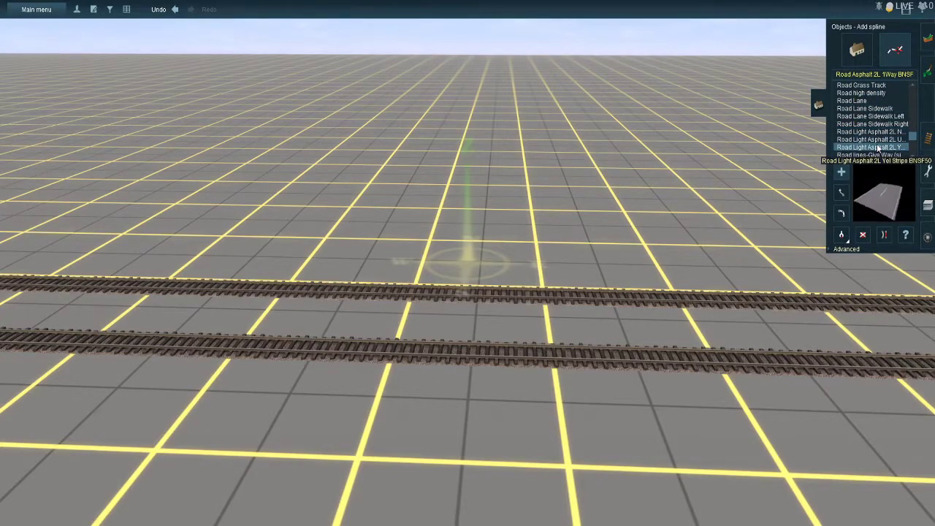
drag(515, 63, 516, 337)
key(Left)
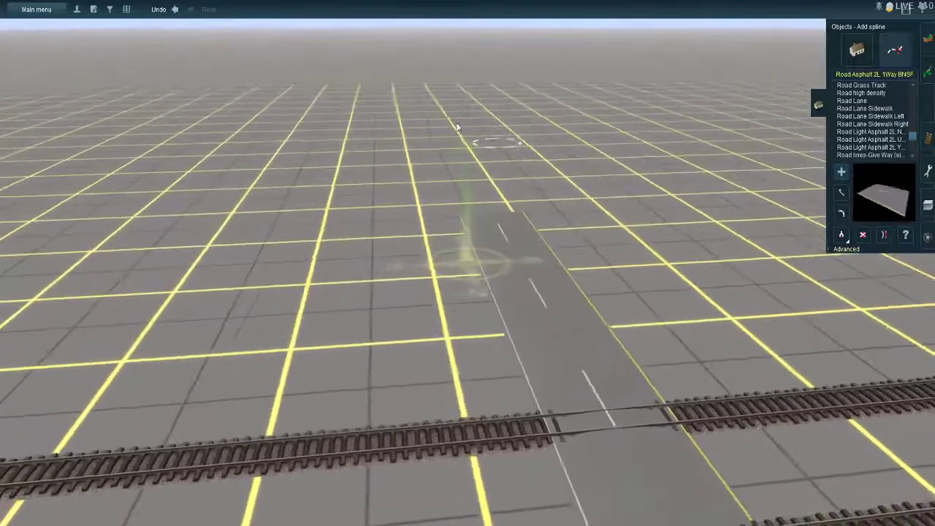
key(Left)
drag(458, 128, 457, 47)
key(Right)
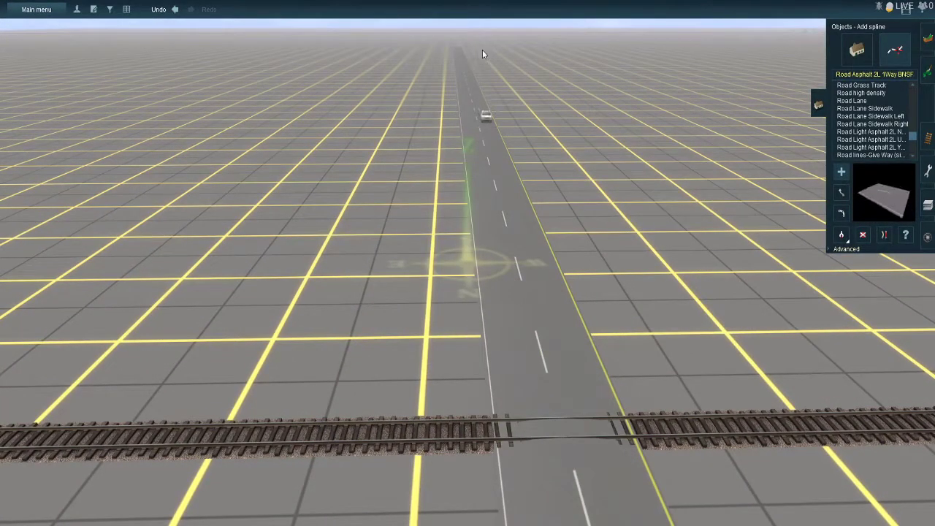
key(Right)
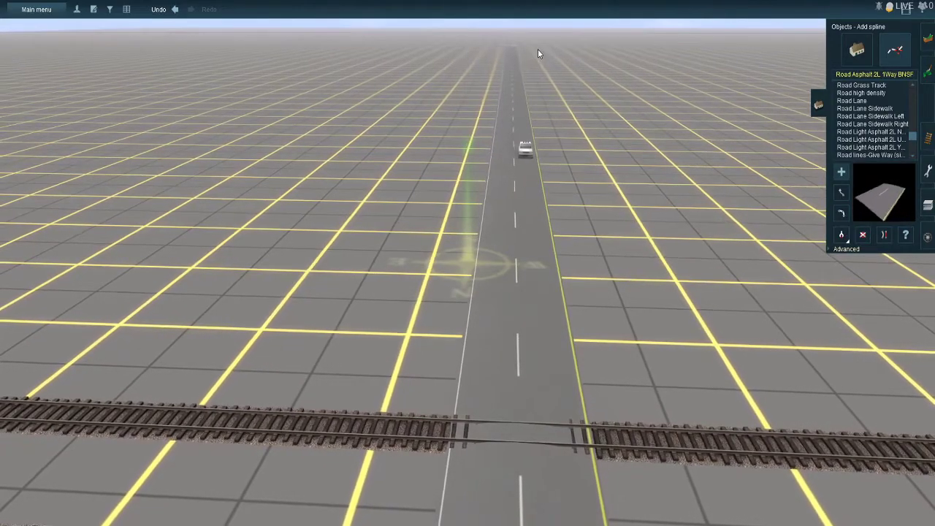
- Start a second one-way asphalt road just beside the far end of the first road
drag(533, 48, 891, 260)
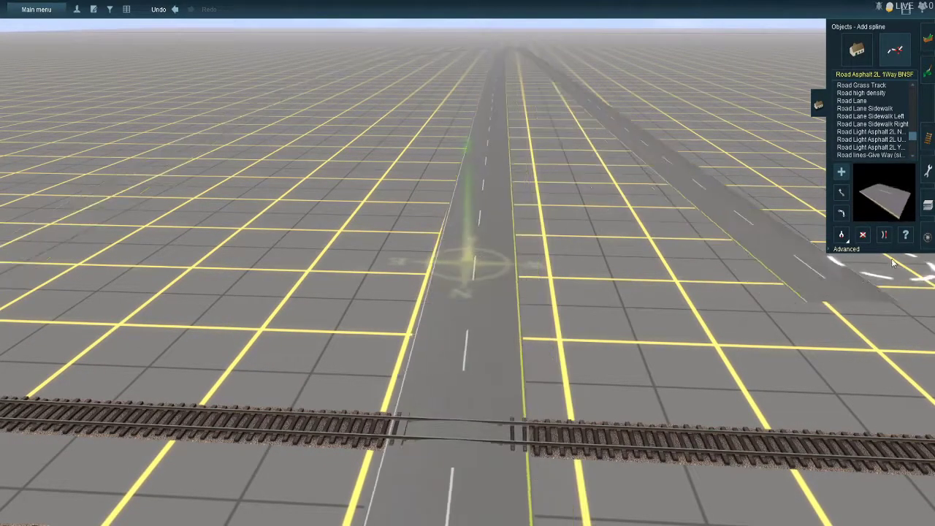
click(841, 192)
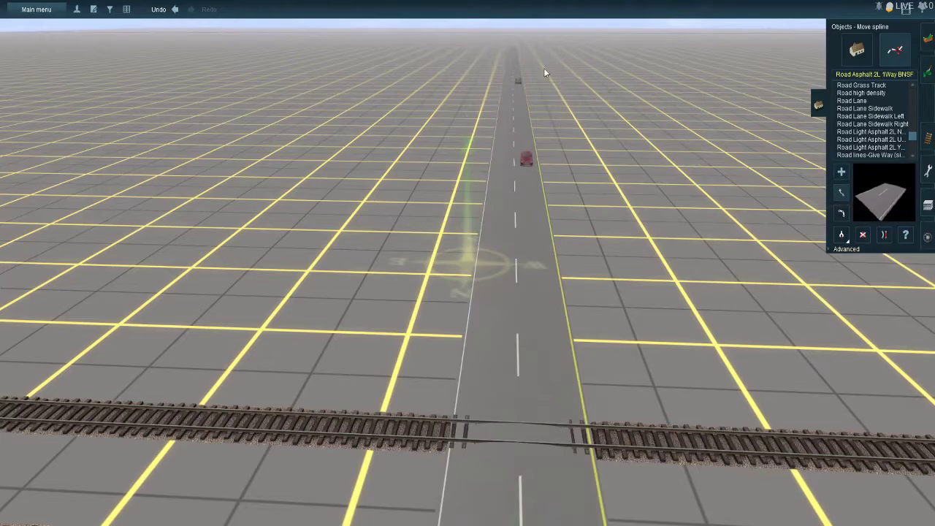
right_click(524, 52)
right_click(443, 242)
right_click(414, 354)
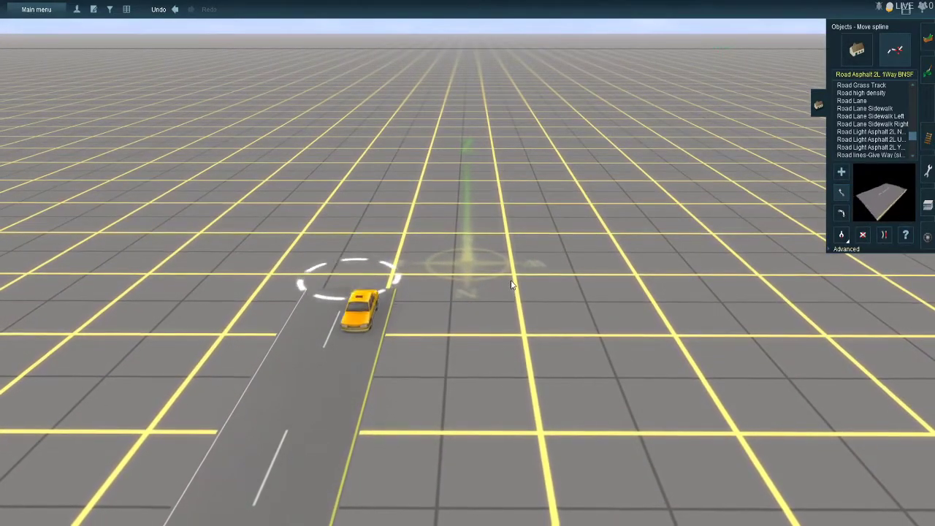
key(a)
click(507, 282)
- Run the second one-way road back across both tracks, parallel to the first, and align its other end
right_drag(522, 380, 560, 54)
right_click(560, 54)
right_click(446, 127)
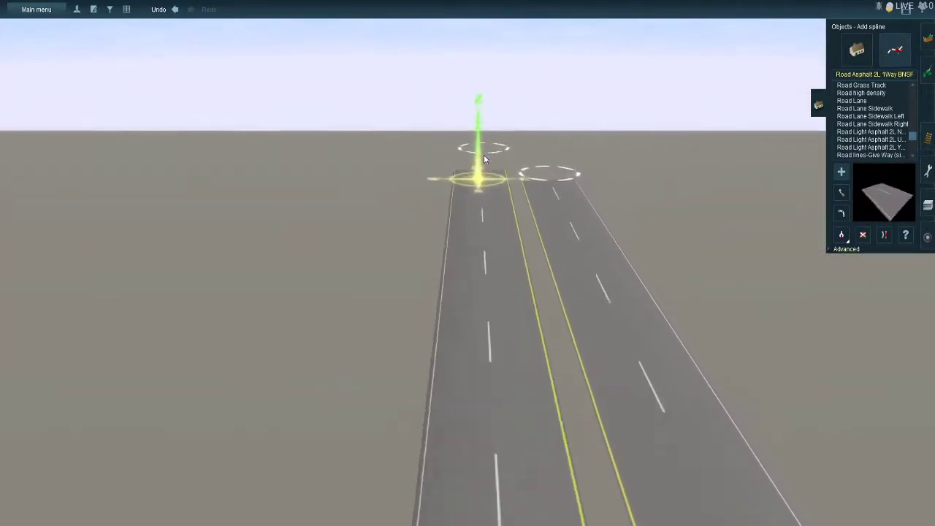
drag(471, 172, 461, 172)
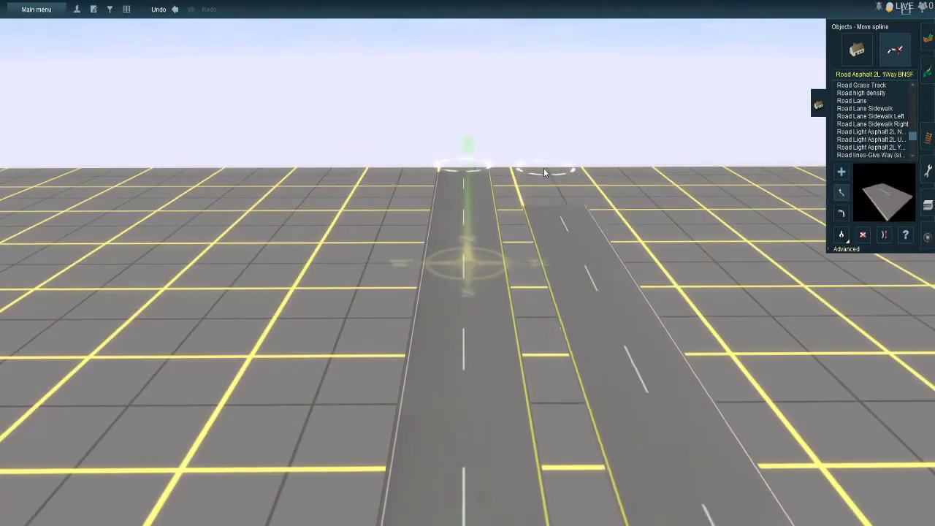
right_drag(597, 345, 713, 187)
right_drag(378, 193, 504, 226)
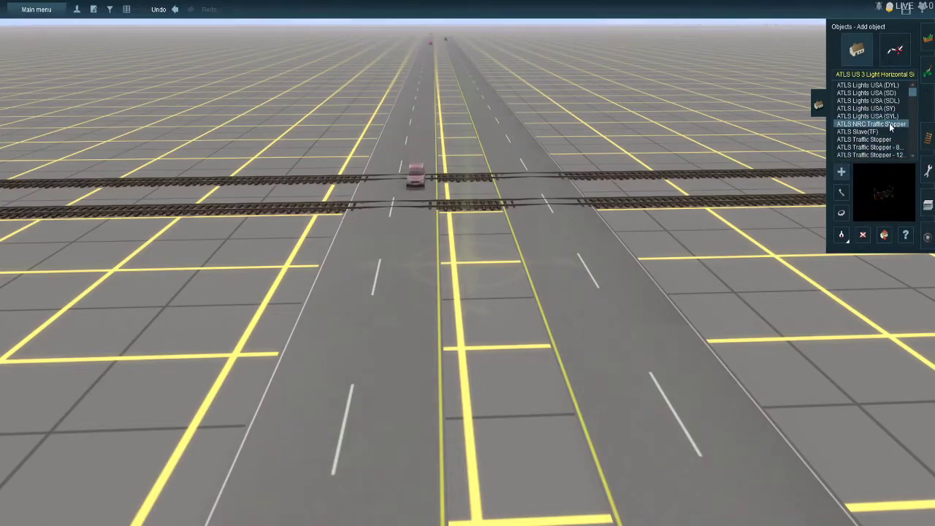
- Try placing an ATLS NRC Traffic Stopper on the road in front of the crossing, and undo the placement
click(890, 123)
scroll(544, 236, up, 3)
scroll(472, 227, up, 5)
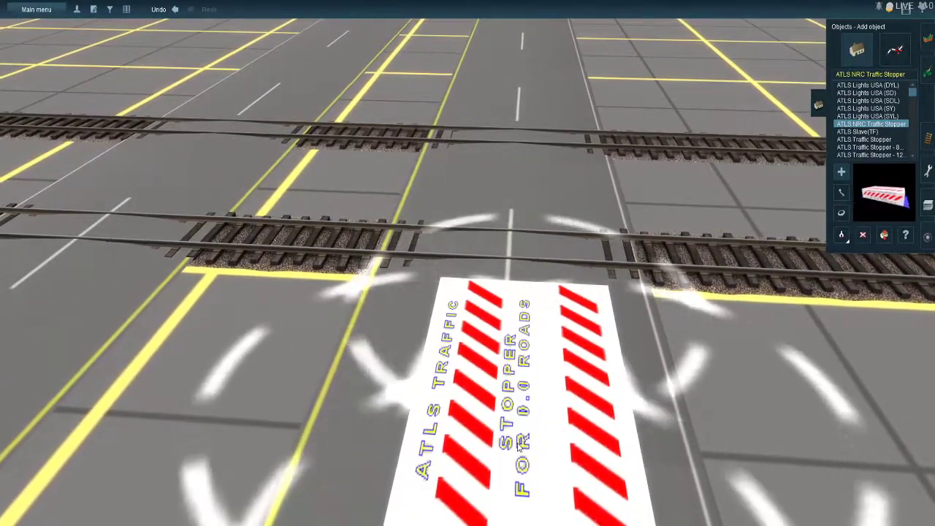
key(ctrl+z)
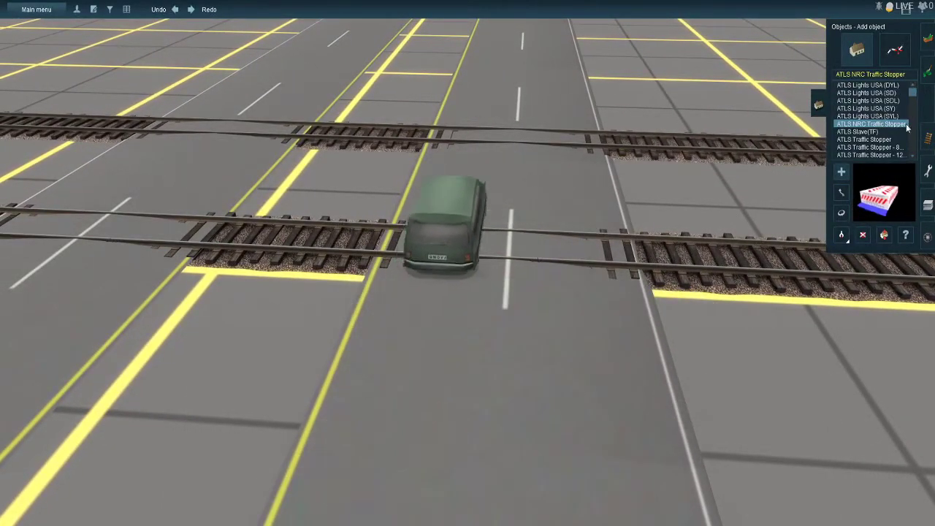
- Place an ATLS Traffic Stopper - Rollable on each road at its approach side of the railway crossing
scroll(892, 150, down, 2)
click(877, 139)
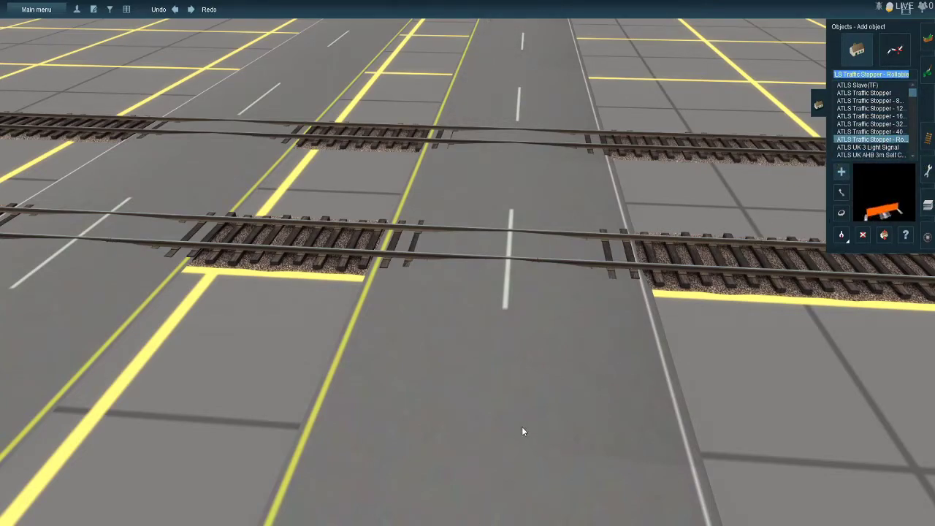
click(523, 431)
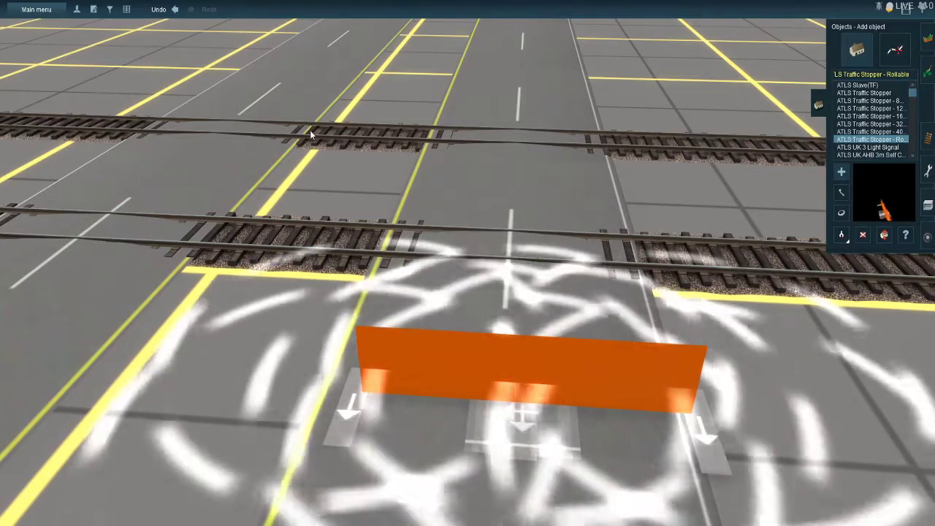
right_click(310, 131)
click(424, 218)
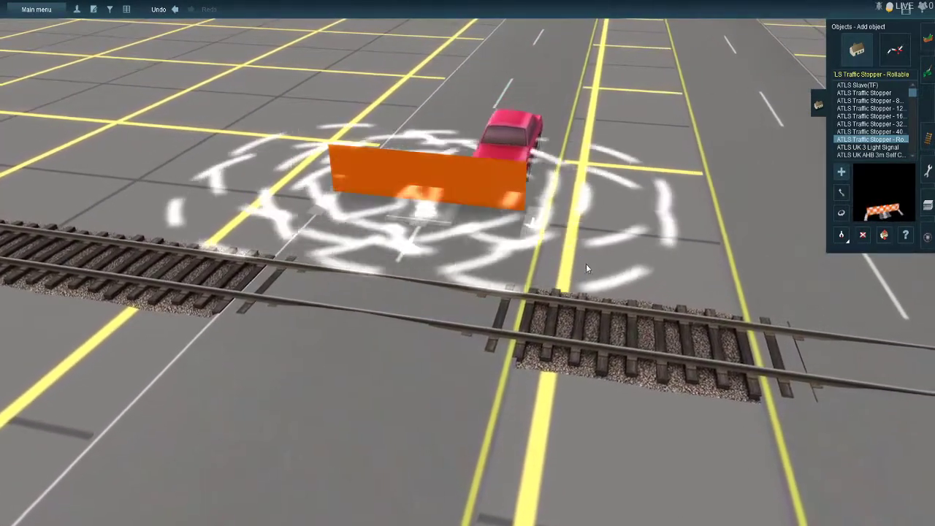
- Rotate the traffic stopper on the far side of the tracks so it faces the opposite way
click(841, 214)
drag(369, 191, 644, 264)
scroll(594, 381, down, 3)
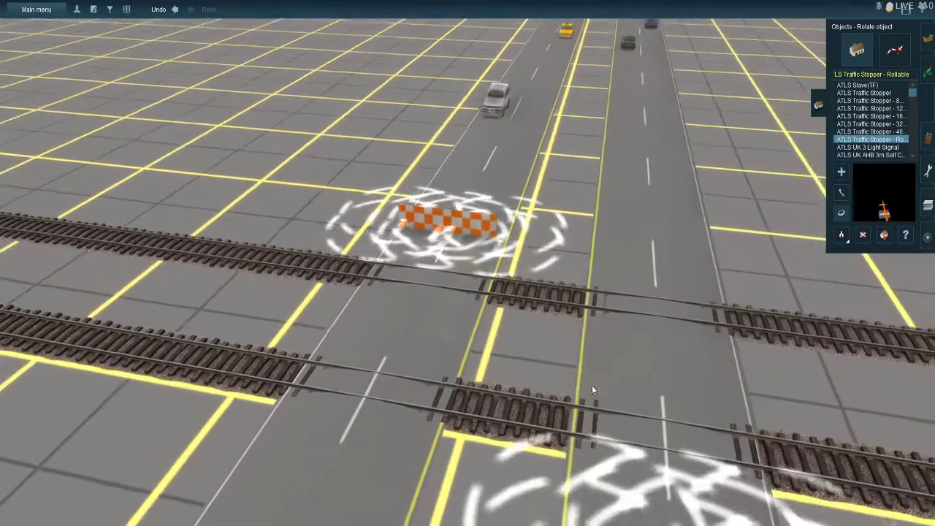
- Move the traffic stopper on the near side of the tracks so it is centred across its road
right_click(593, 381)
scroll(589, 369, up, 2)
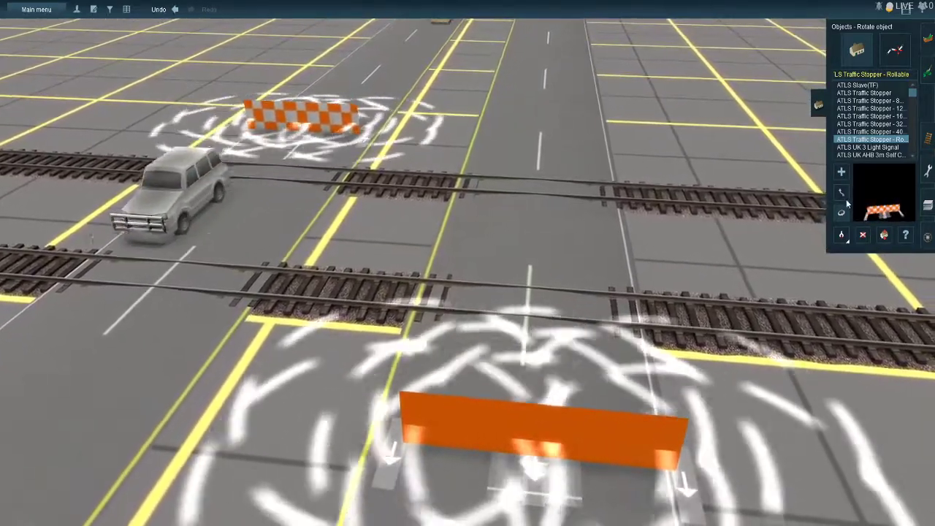
click(842, 193)
drag(597, 423, 579, 402)
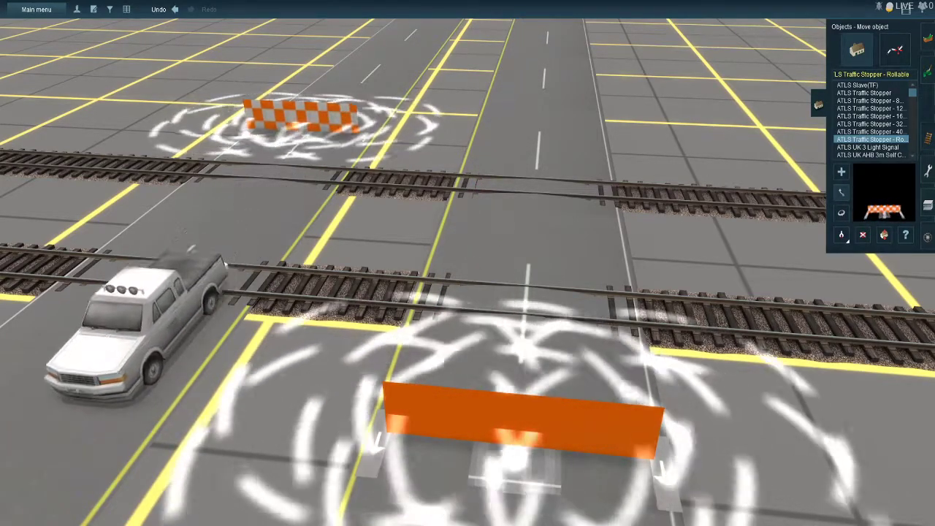
- Split each road at a newly inserted spline point just outside its traffic stopper
scroll(548, 285, down, 3)
right_click(532, 297)
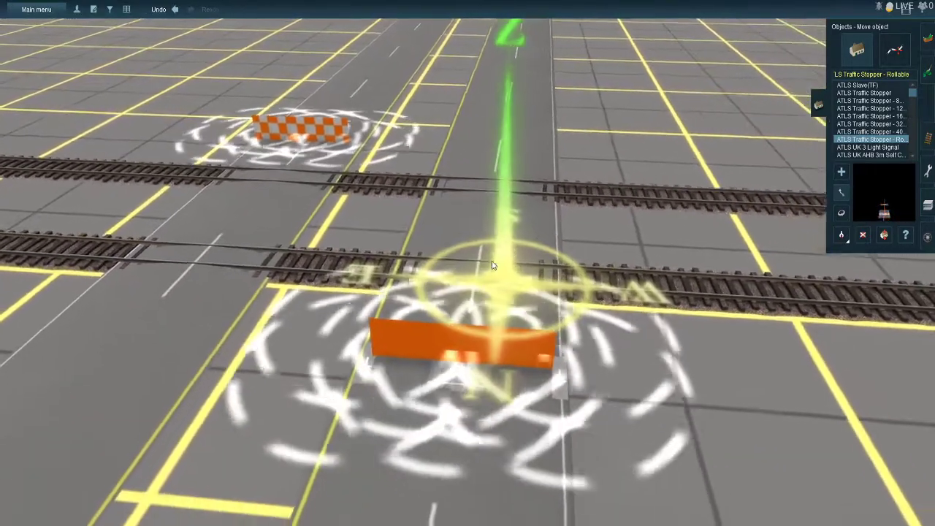
click(895, 49)
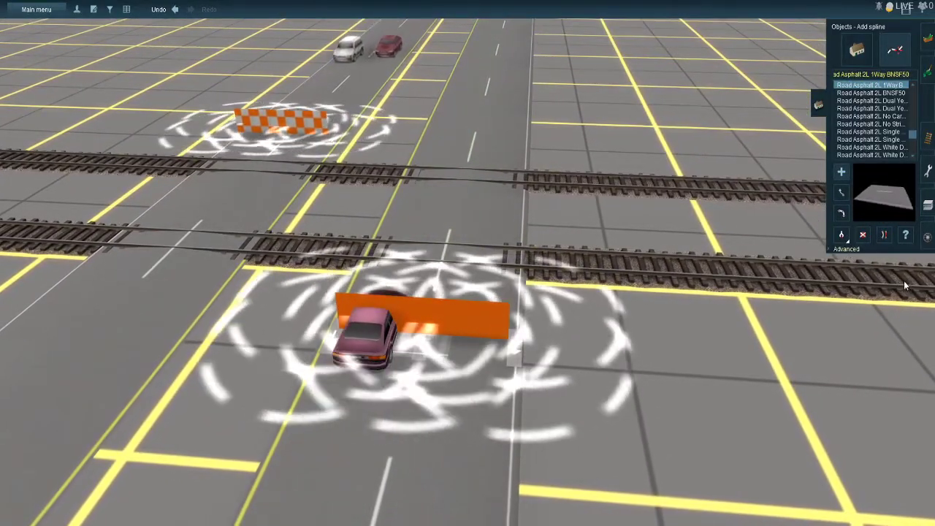
click(847, 250)
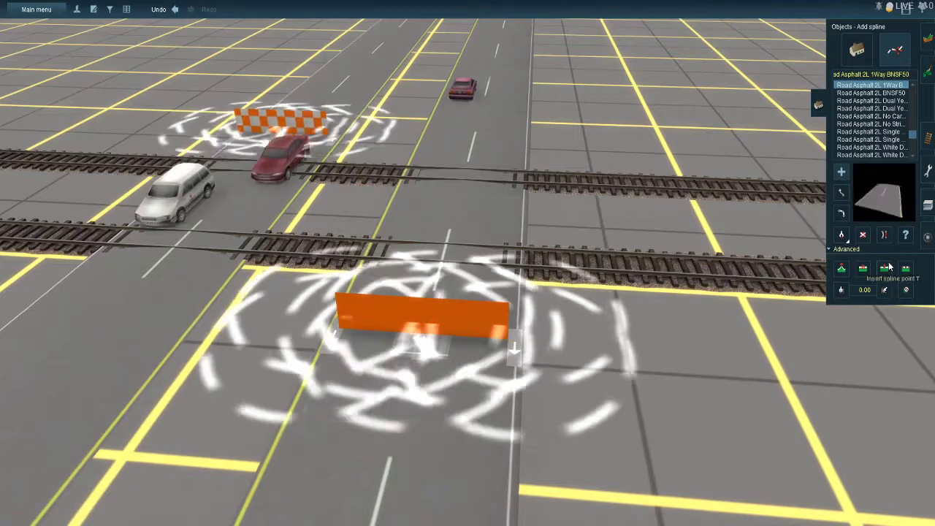
click(885, 269)
scroll(494, 353, down, 3)
click(411, 435)
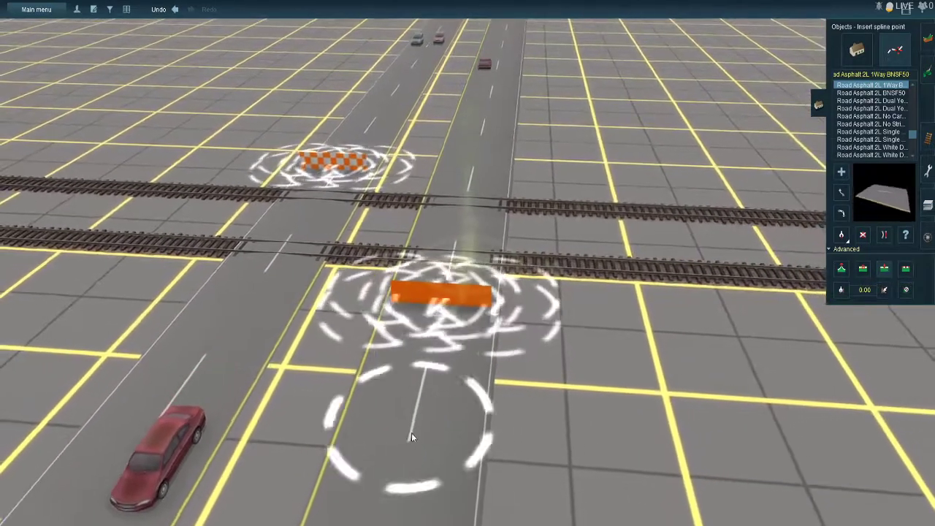
click(371, 130)
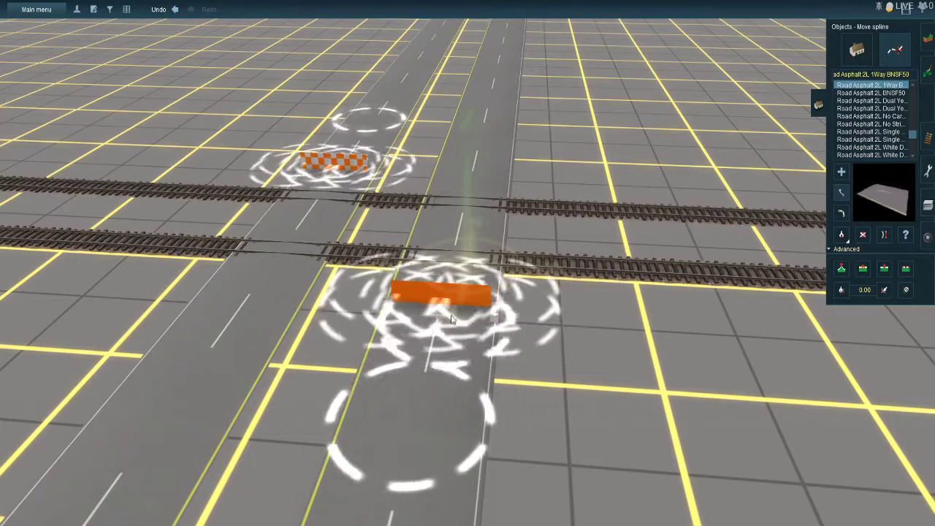
- Attach the split road ends to both traffic stoppers so each road runs through its stopper
key(Delete)
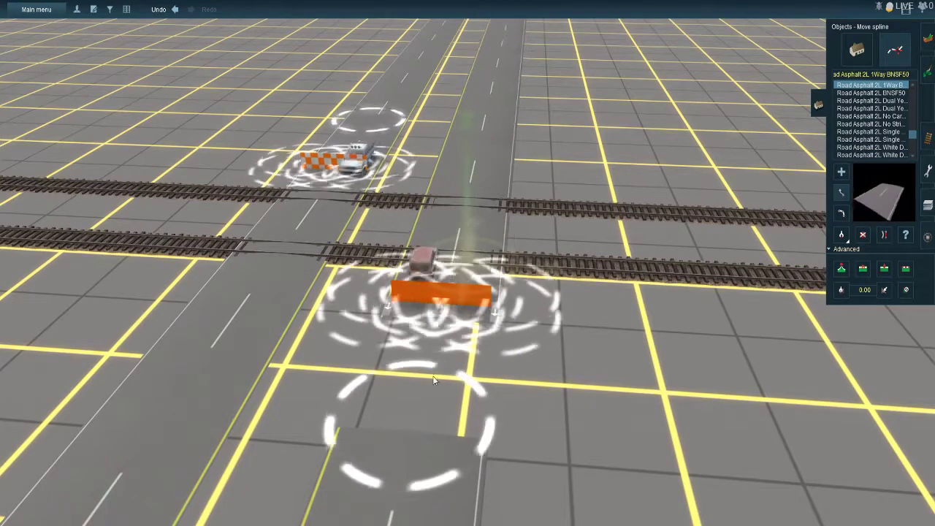
drag(416, 432, 439, 320)
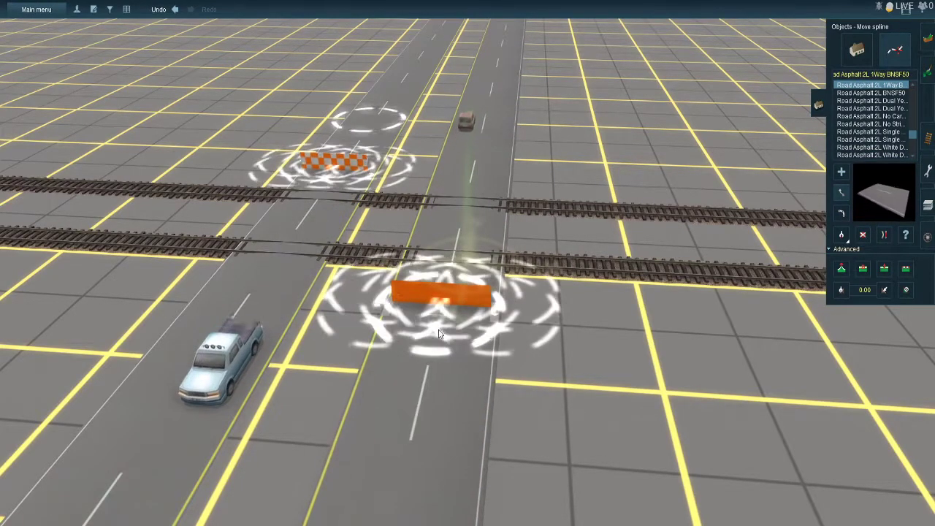
click(373, 130)
scroll(373, 130, up, 8)
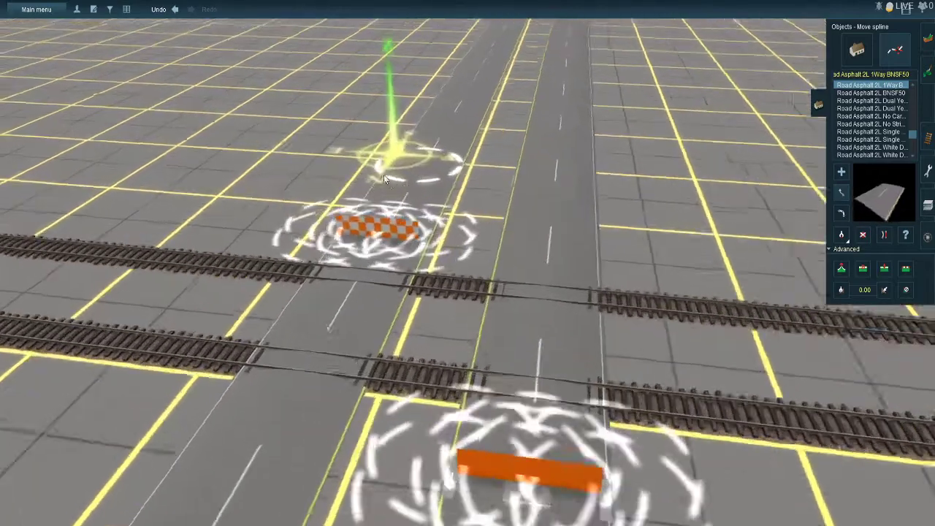
scroll(470, 389, down, 6)
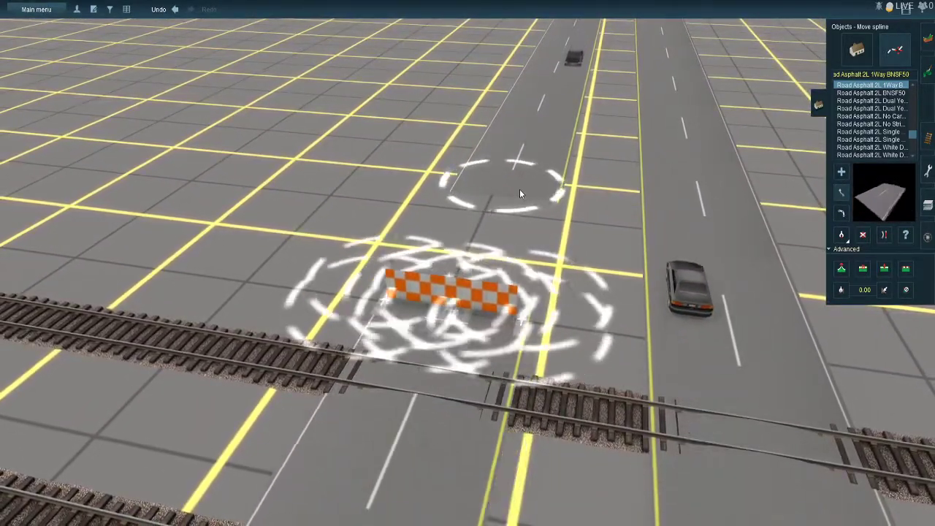
right_click(494, 445)
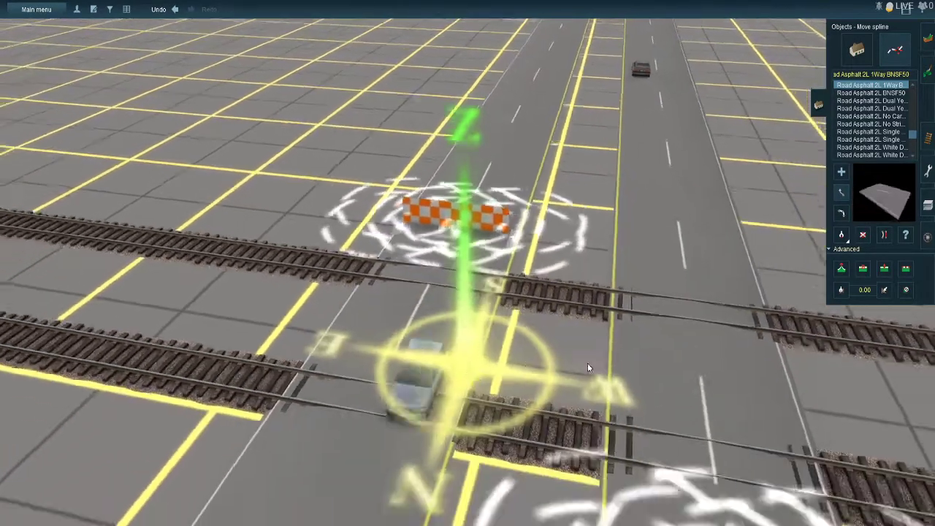
right_click(552, 283)
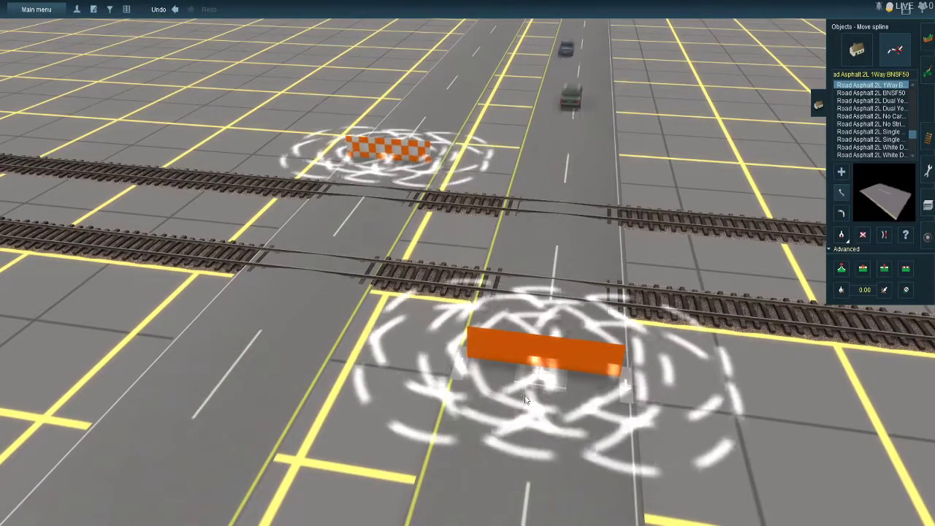
- Try inserting another spline point in the road ahead of the near traffic stopper, and undo the insertion
right_click(609, 388)
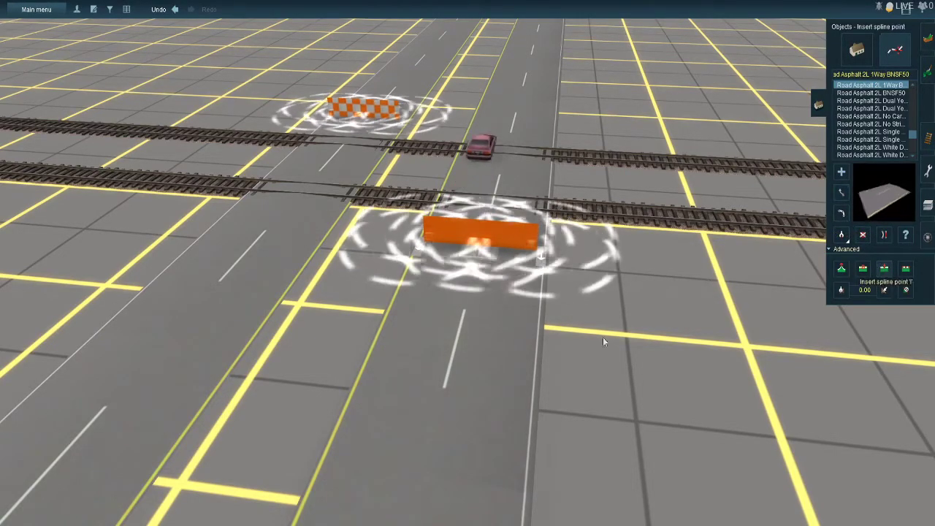
click(416, 454)
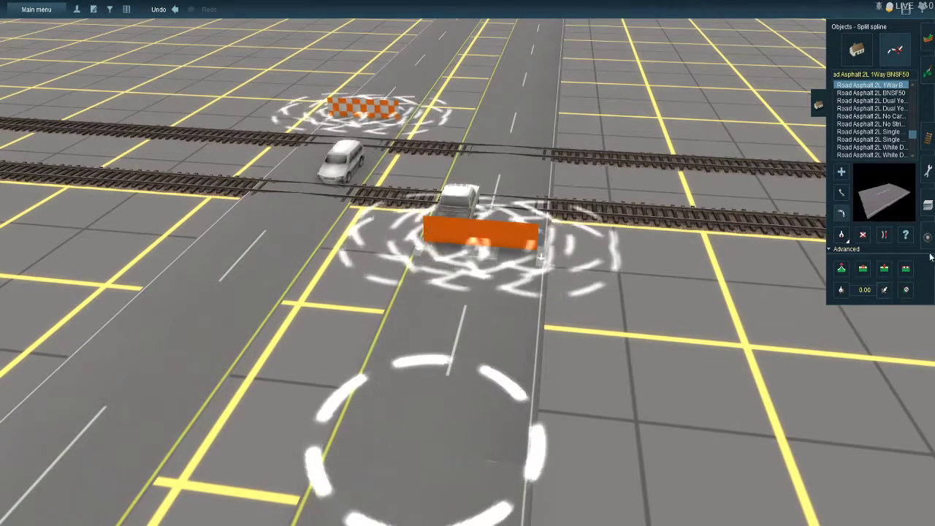
key(ctrl+z)
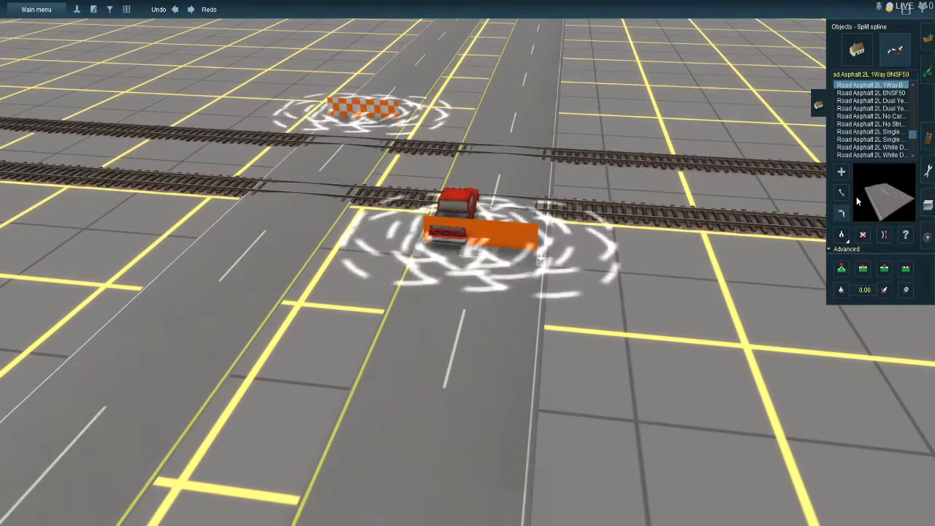
- Search the objects for "grade xing", place a Grade Xing NRC 4L Gated beside the near traffic stopper and rotate it to suit the road
scroll(477, 322, up, 2)
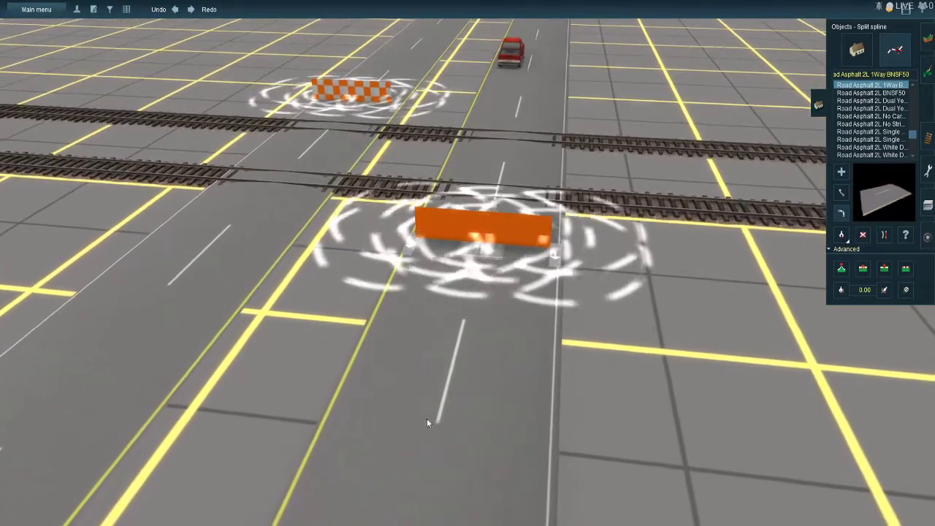
right_drag(479, 248, 466, 222)
scroll(464, 248, up, 2)
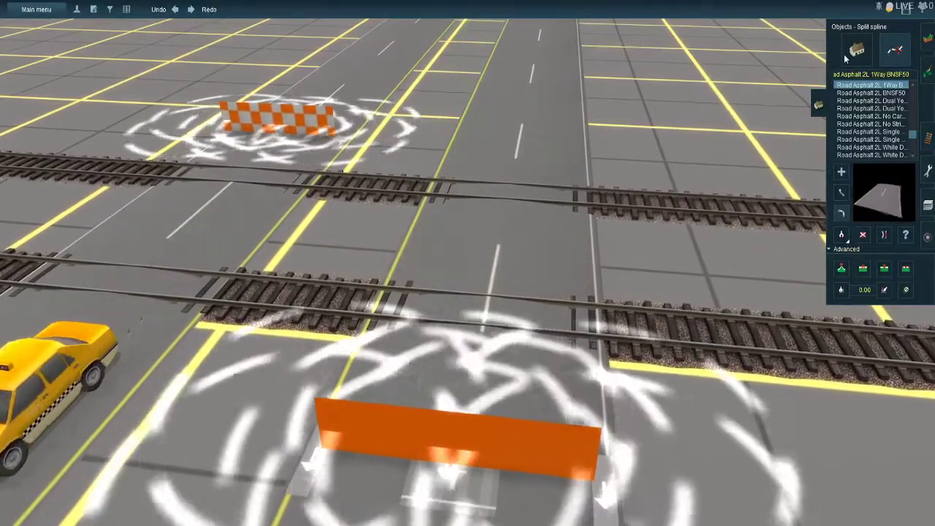
click(860, 52)
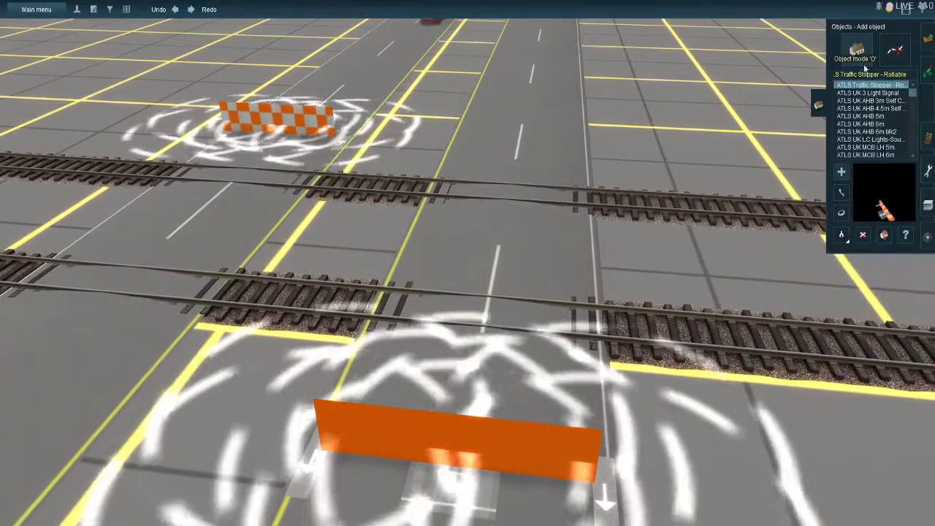
text(gr)
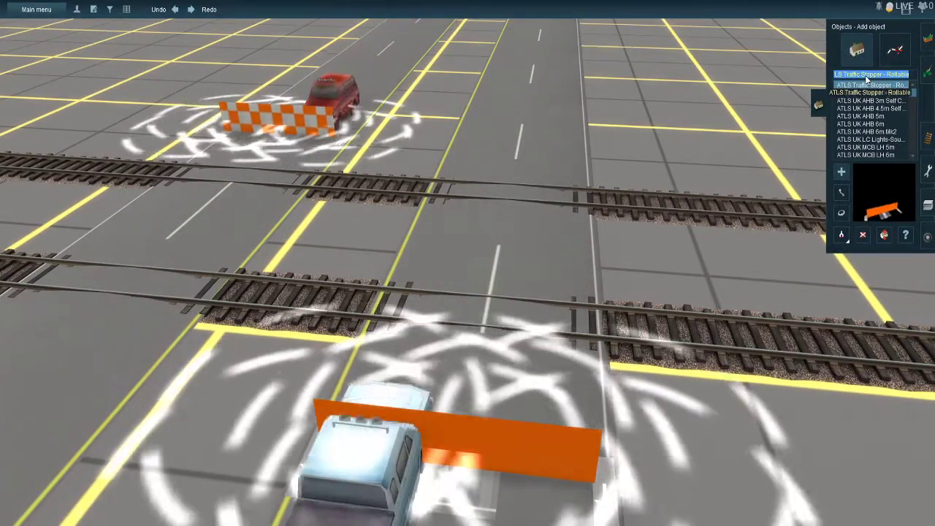
text(ade xing)
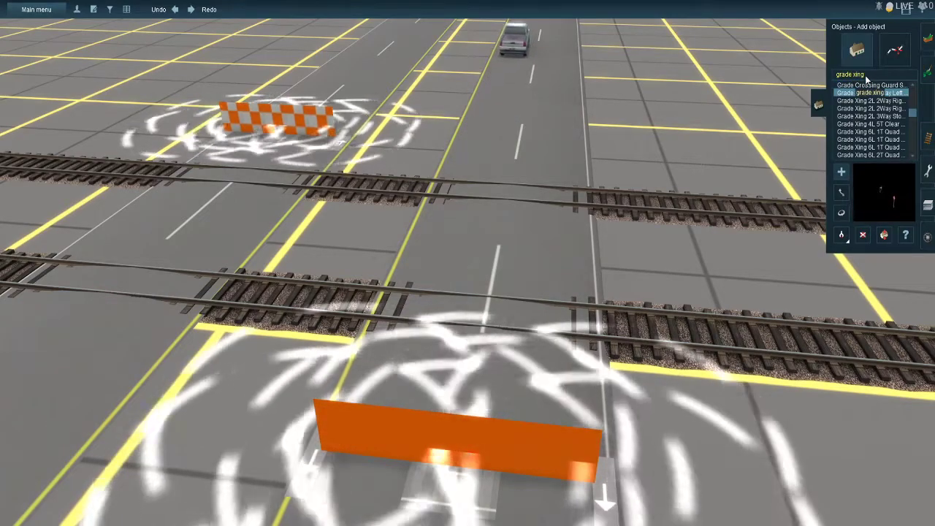
scroll(869, 117, down, 6)
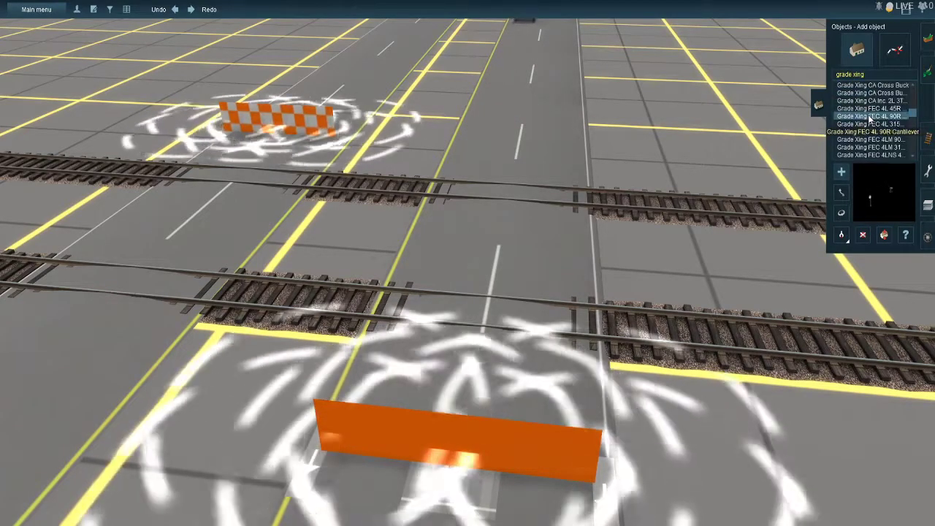
scroll(869, 118, down, 5)
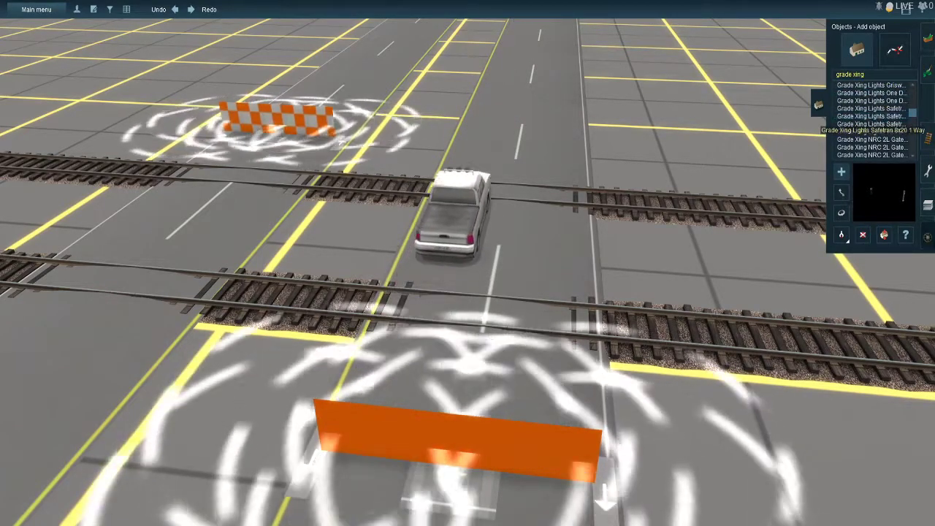
click(900, 155)
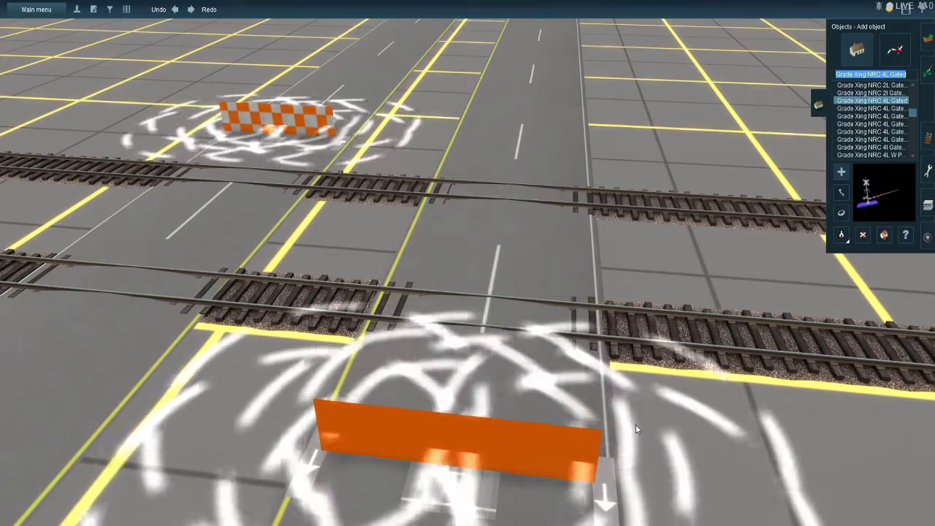
drag(744, 316, 485, 367)
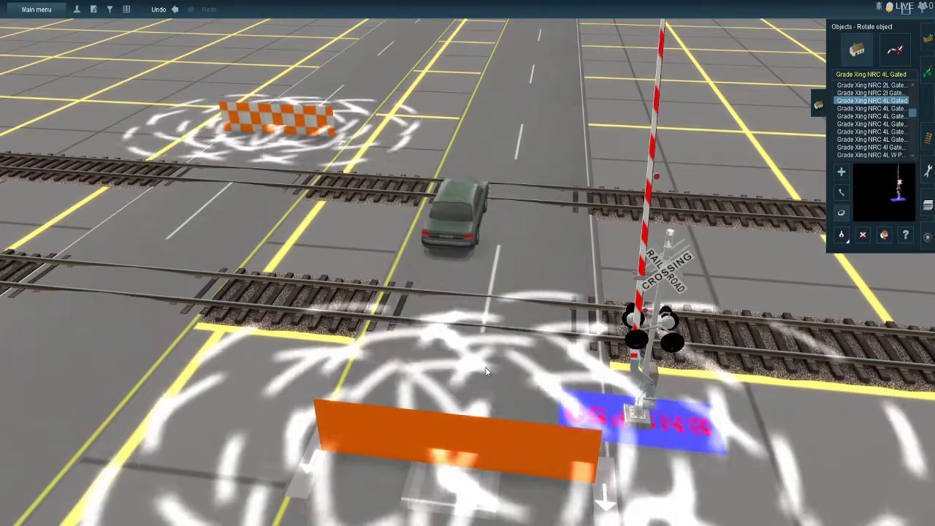
- Place a Grade Xing NRC OH 4L Gated Dual overhead signal beside the traffic stopper on the far side of the tracks
scroll(866, 146, down, 5)
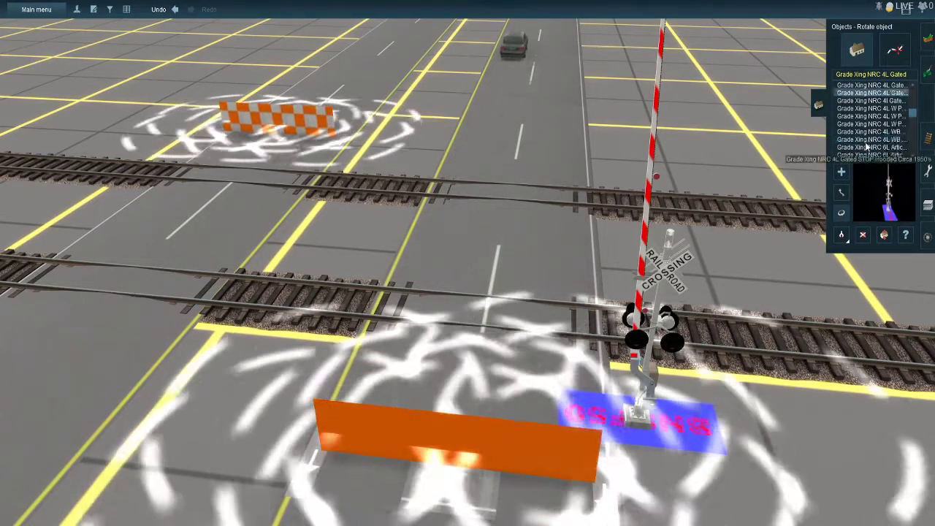
scroll(866, 146, down, 4)
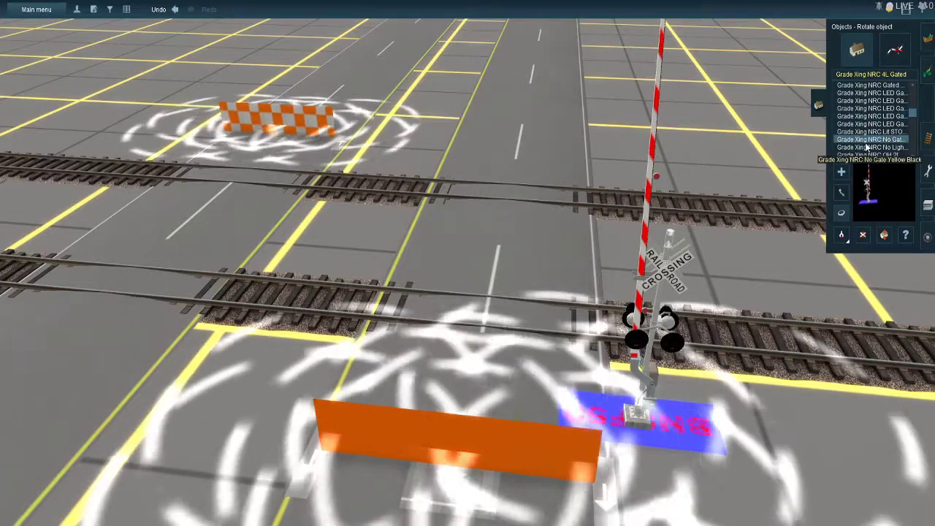
scroll(868, 146, down, 3)
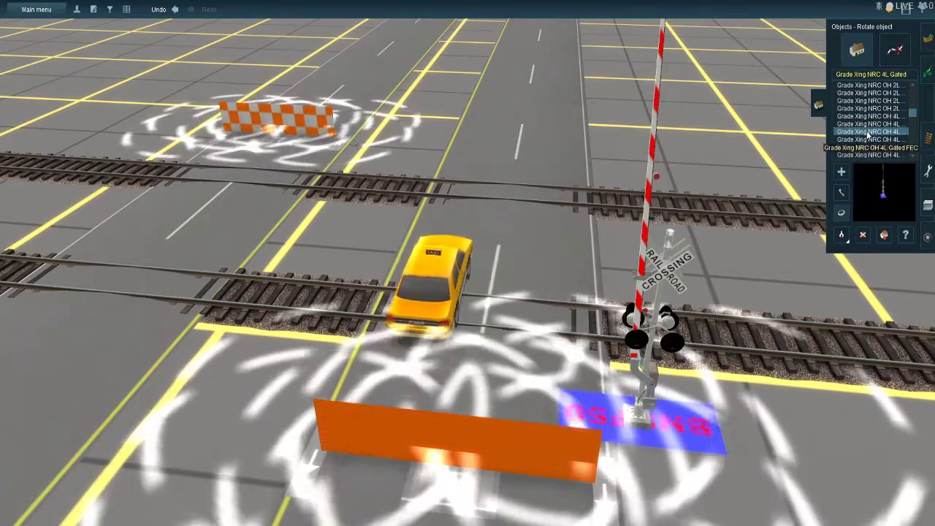
click(870, 124)
right_click(206, 152)
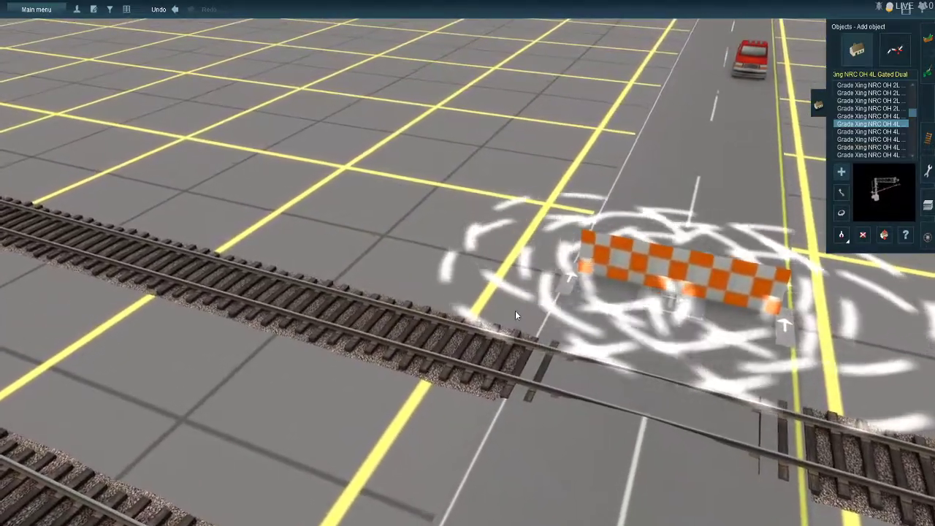
click(517, 312)
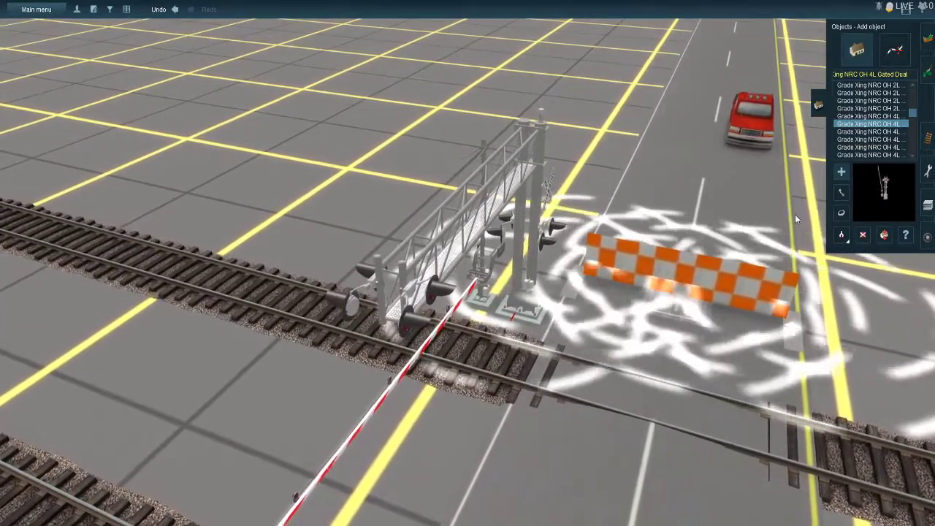
- Rotate the overhead crossing signal about 90° so its arm spans the road, and move it back from the tracks beside the traffic stopper
click(841, 213)
drag(455, 254, 571, 288)
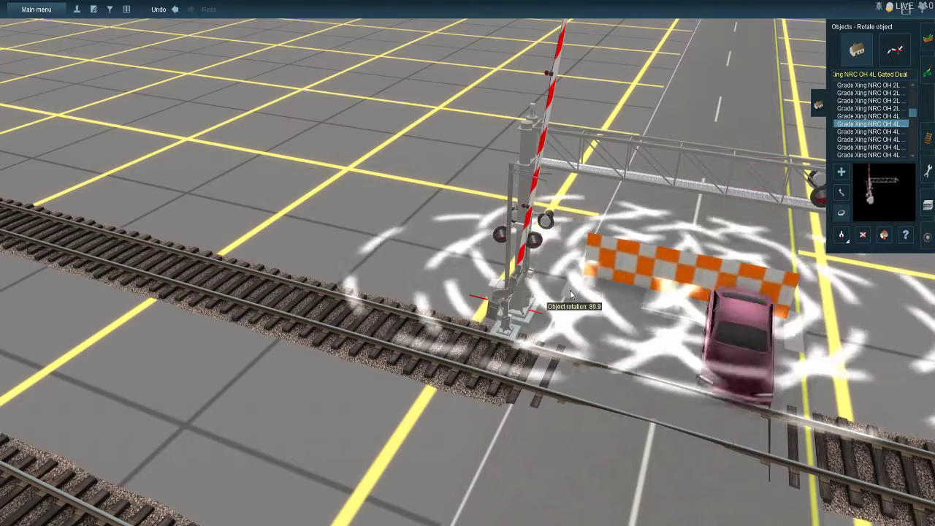
drag(570, 292, 571, 309)
click(841, 192)
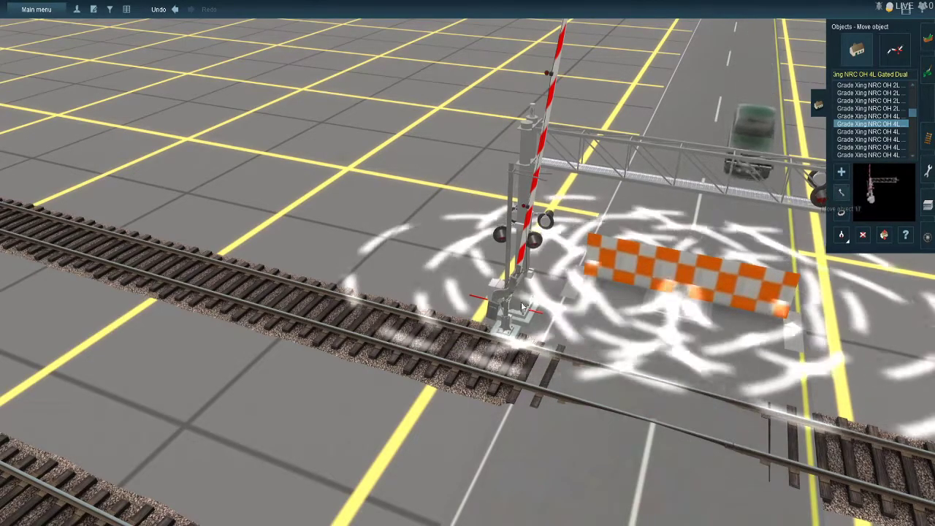
drag(495, 301, 523, 264)
scroll(571, 353, down, 3)
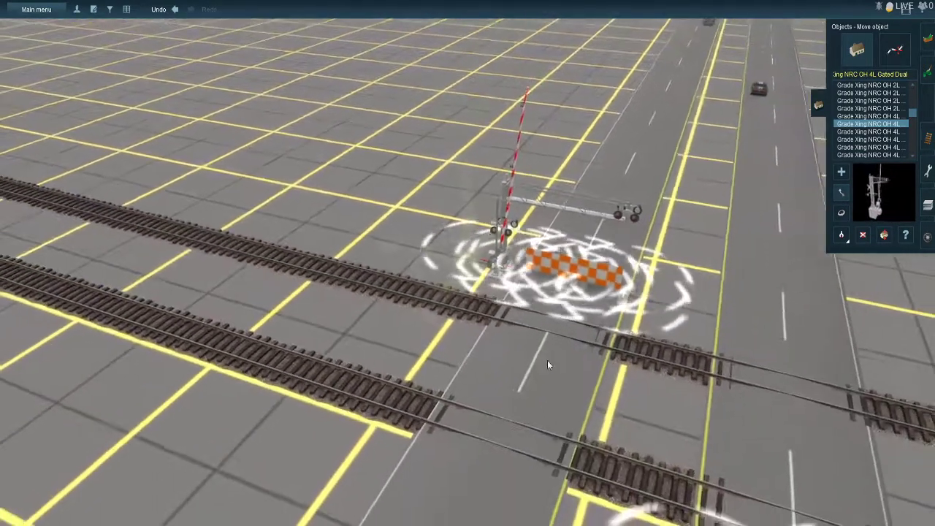
- Examine the crossing signals and traffic stoppers on both sides of the tracks from several angles and distances
right_click(547, 360)
right_click(521, 329)
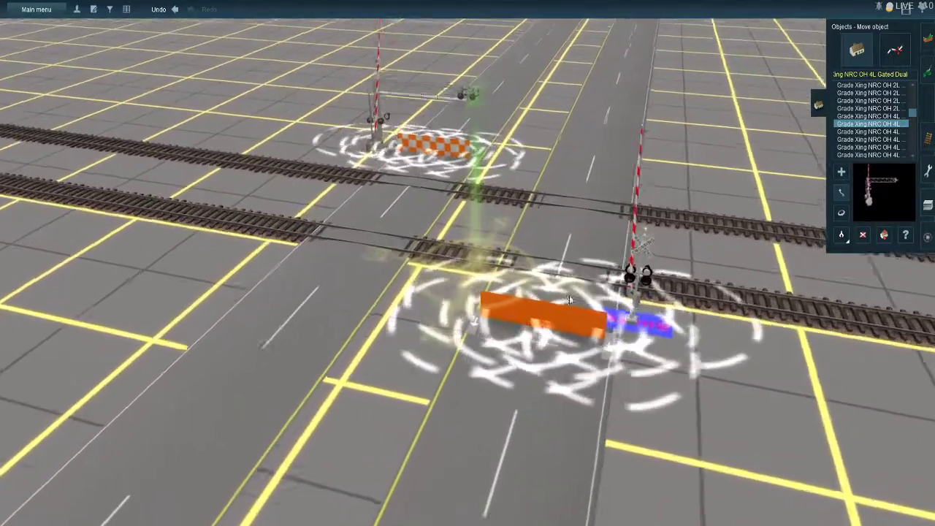
scroll(554, 249, up, 3)
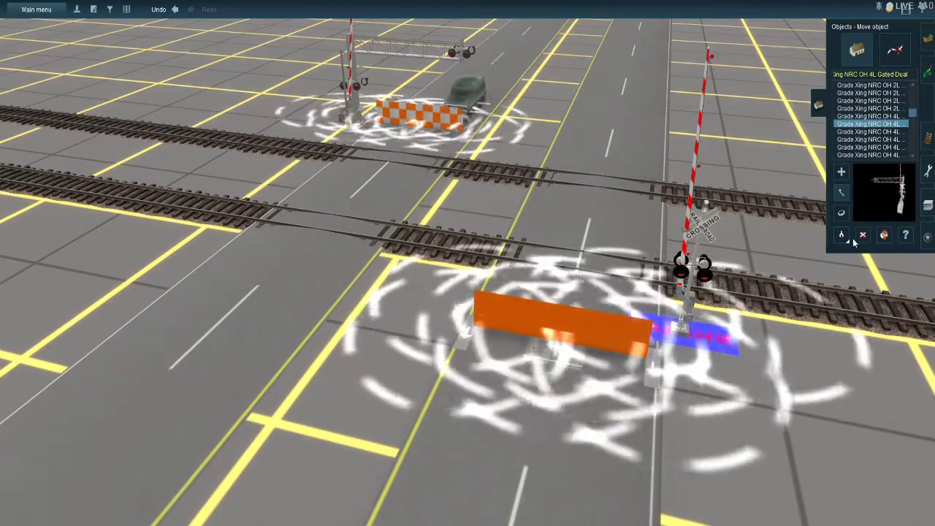
right_click(510, 181)
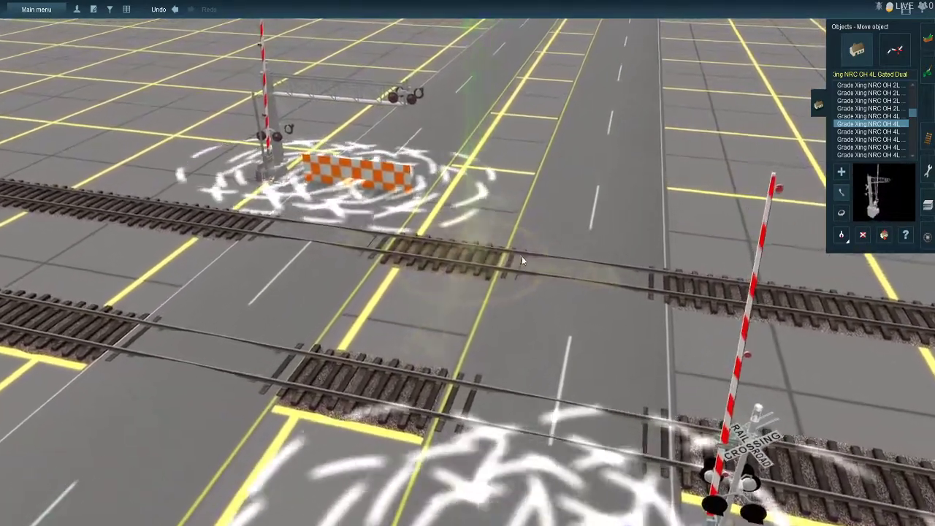
right_click(524, 260)
right_click(537, 300)
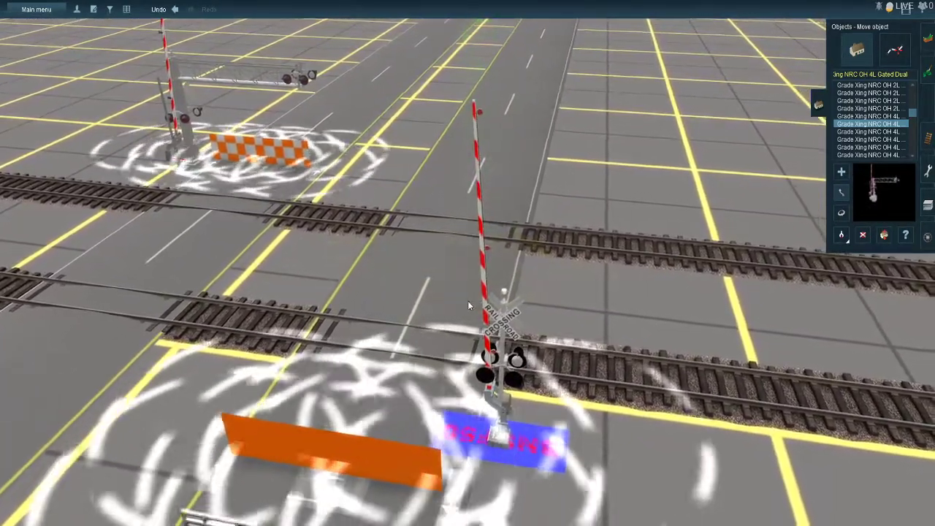
right_click(461, 294)
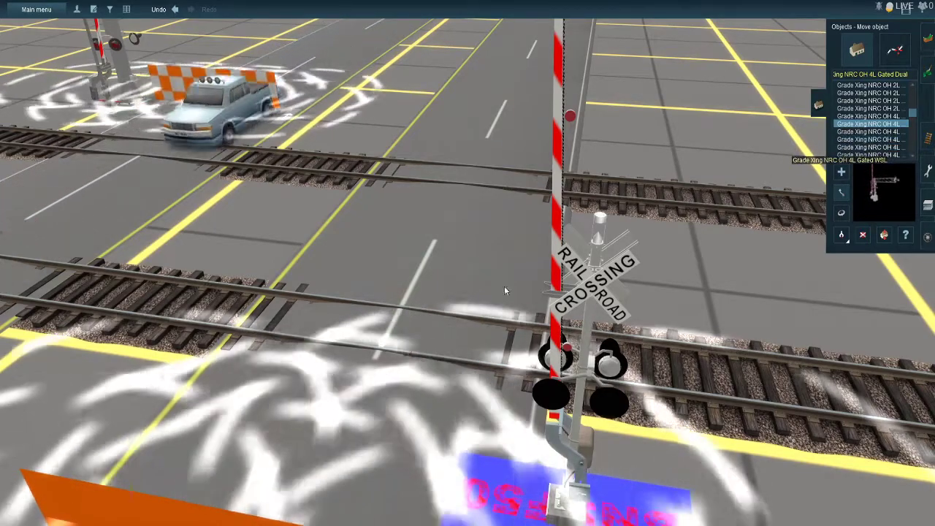
scroll(150, 235, down, 3)
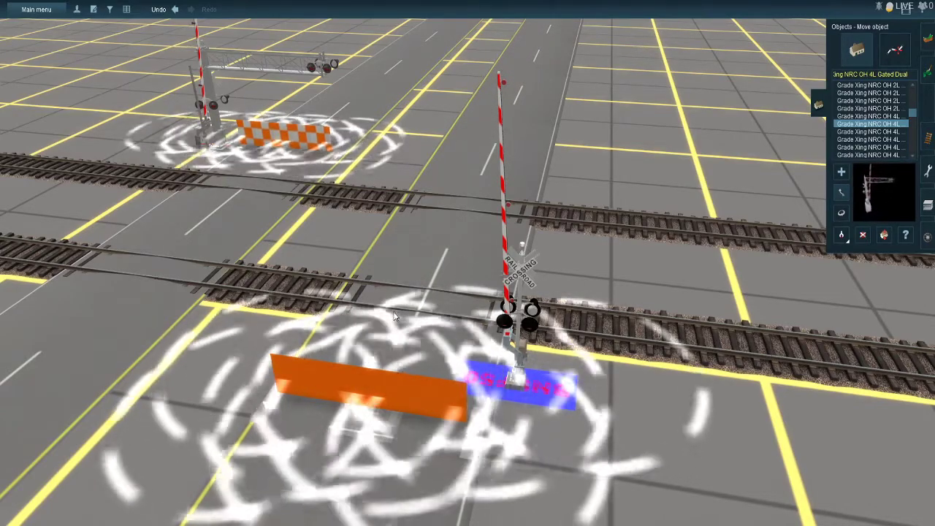
scroll(399, 297, up, 2)
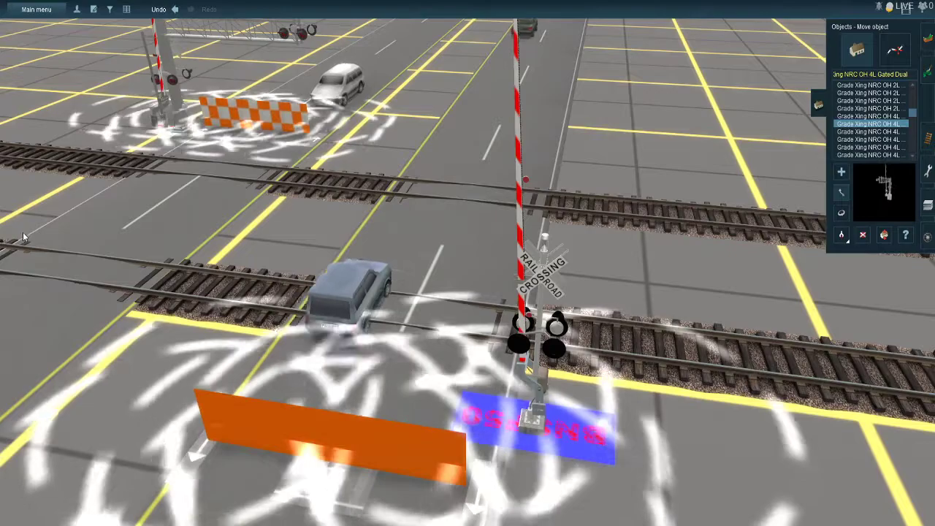
scroll(299, 278, down, 2)
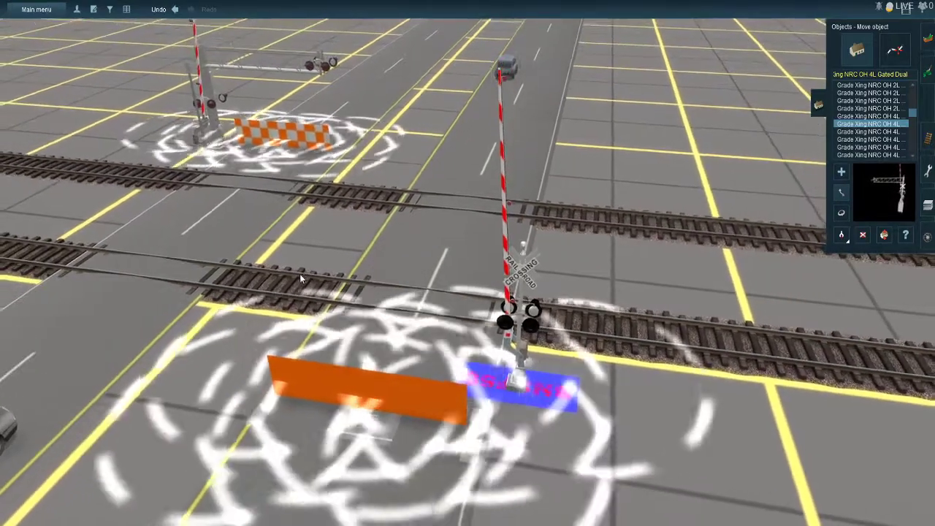
scroll(299, 276, up, 2)
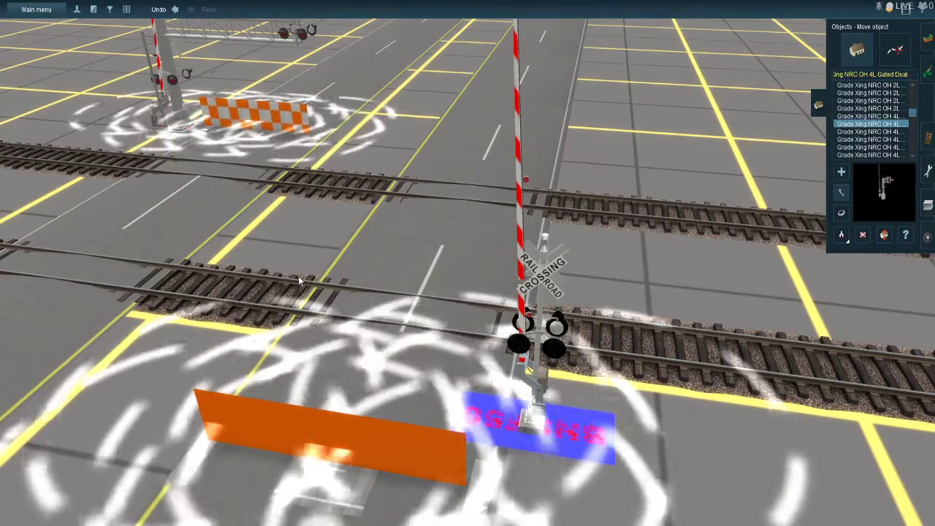
scroll(428, 317, down, 2)
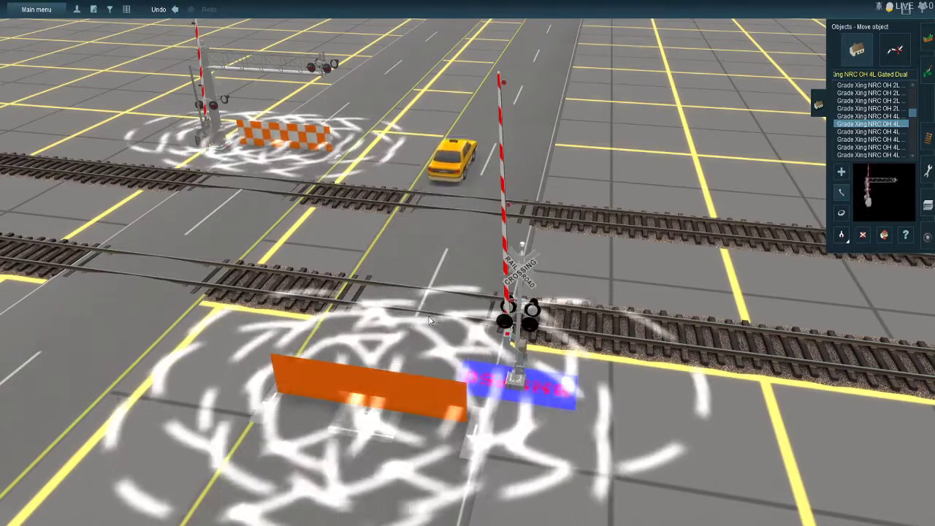
- Search the objects for "atls" and place an ATLS CONTROLLER and an ATLS Slave(TF) on open ground beyond the tracks, beside the road
scroll(430, 320, up, 2)
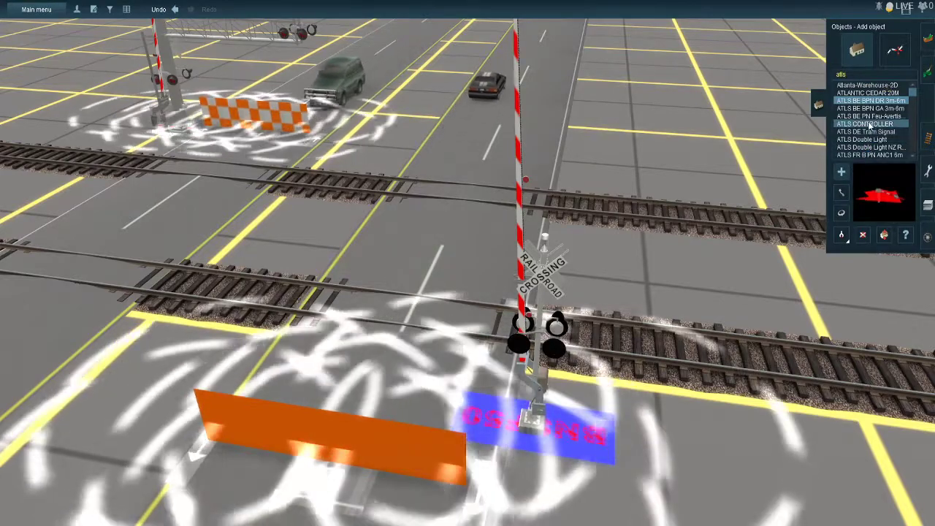
scroll(870, 146, down, 3)
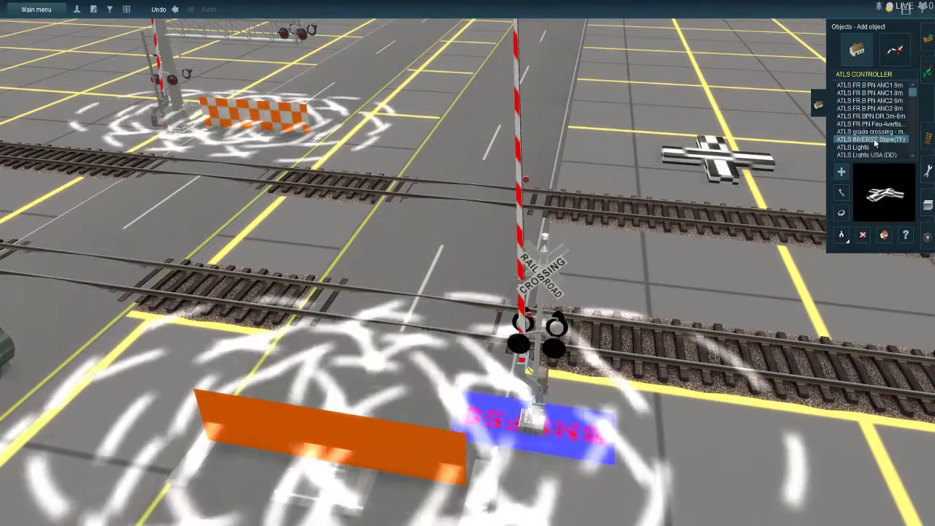
scroll(868, 139, down, 3)
click(863, 108)
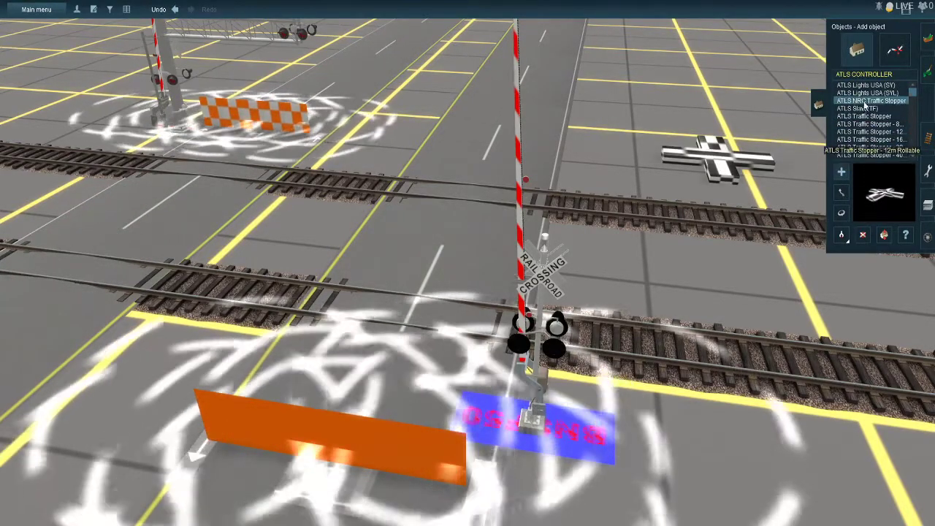
scroll(724, 187, down, 5)
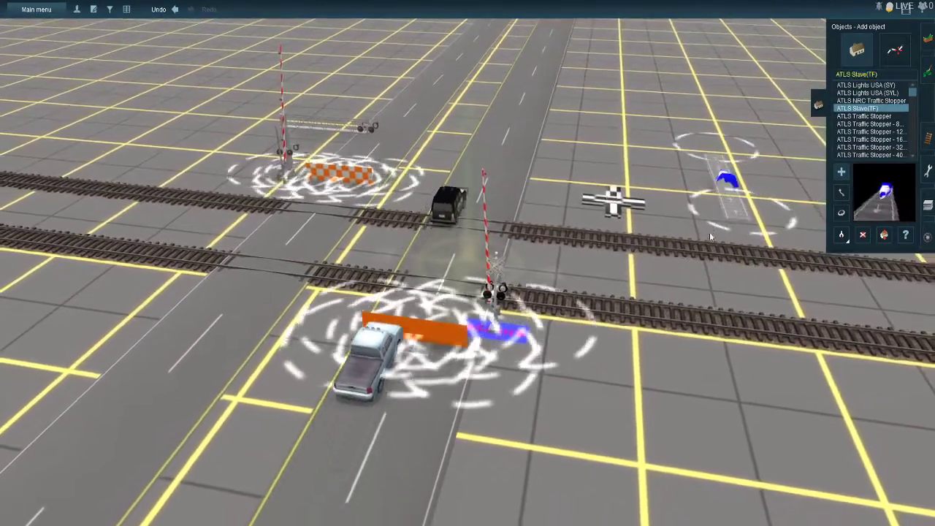
- Choose AJS Track Eraser as the track type to lay
scroll(690, 244, up, 3)
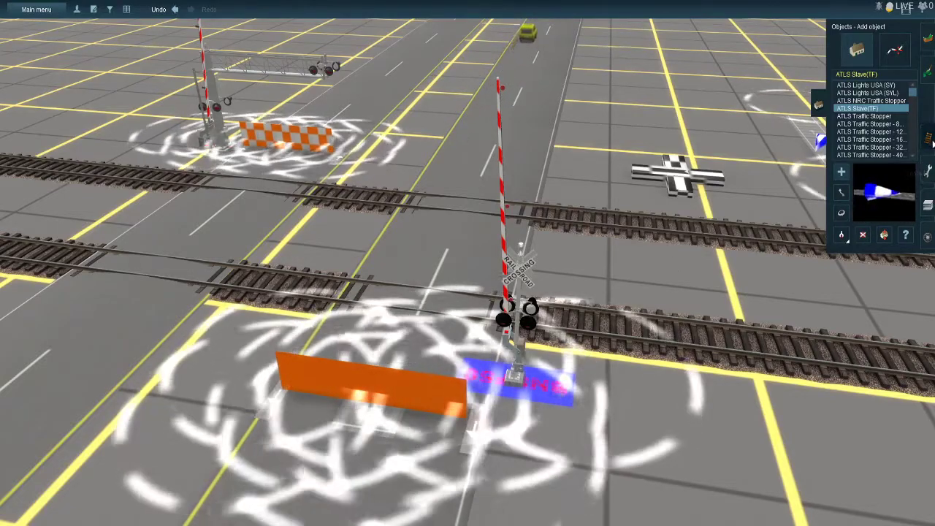
click(927, 138)
click(906, 225)
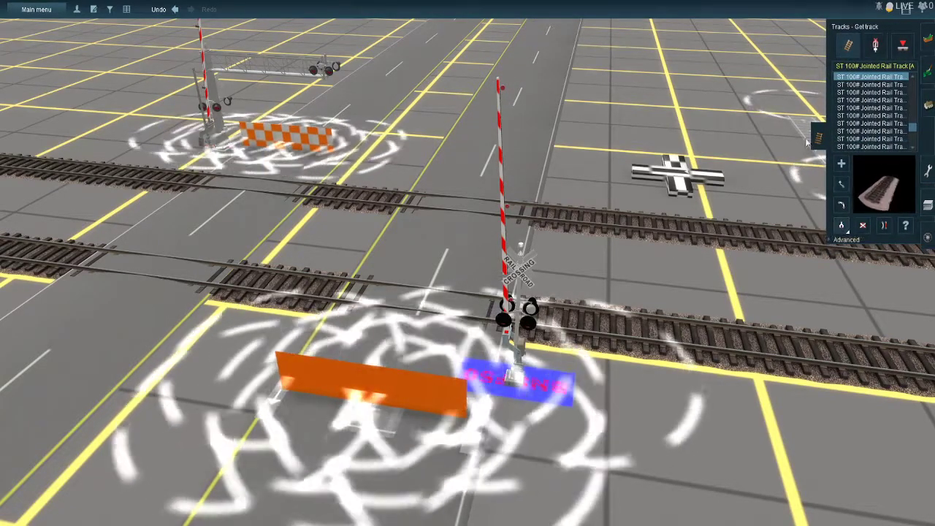
click(797, 127)
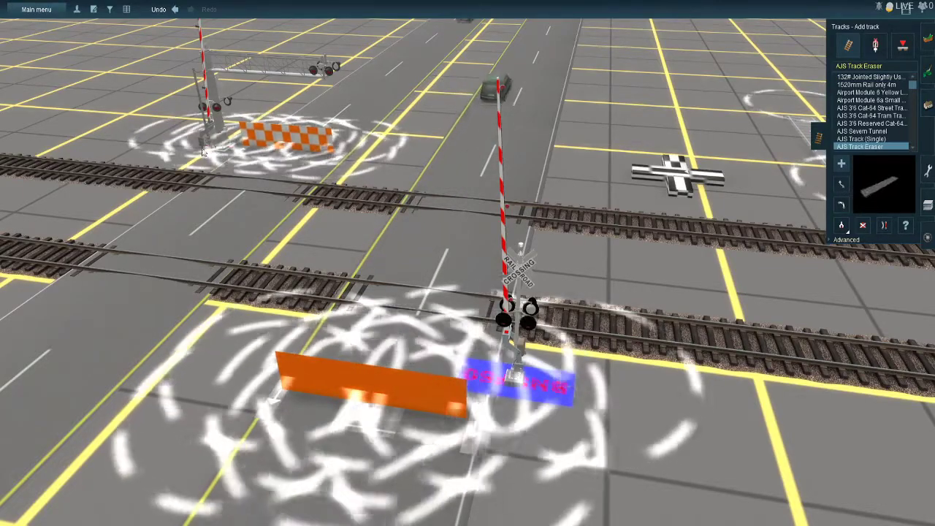
scroll(906, 111, down, 1)
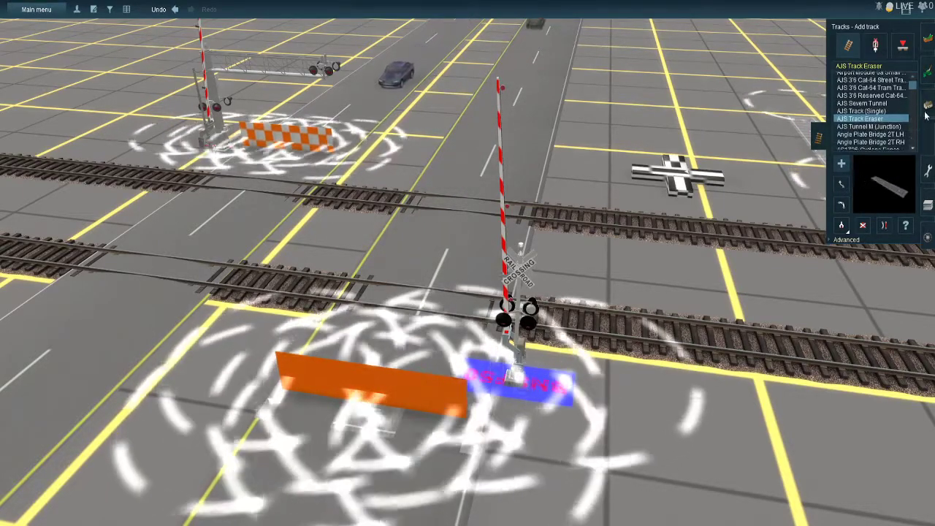
- Open the ATLS CONTROLLER's properties and read its instructions on routes, phases, phase timing and Level Crossing Mode
click(927, 104)
click(908, 235)
click(662, 193)
scroll(338, 167, down, 6)
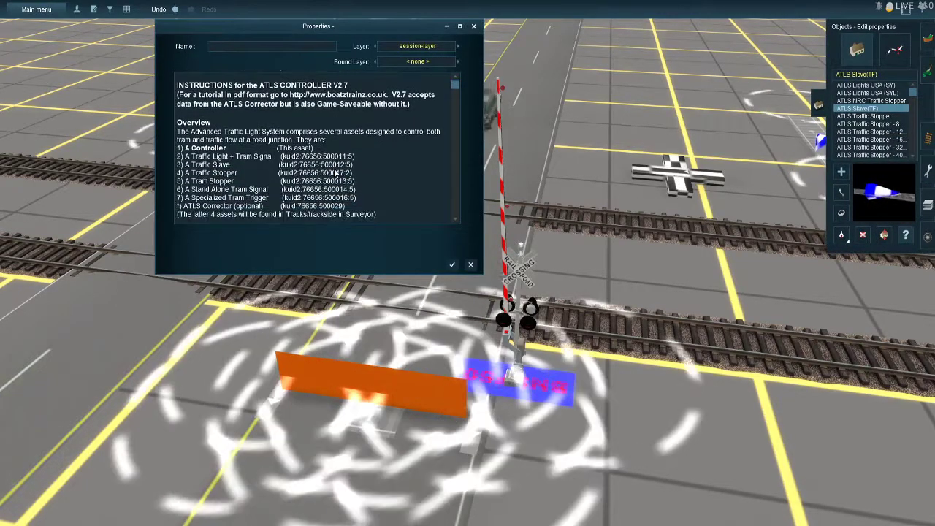
scroll(330, 184, down, 4)
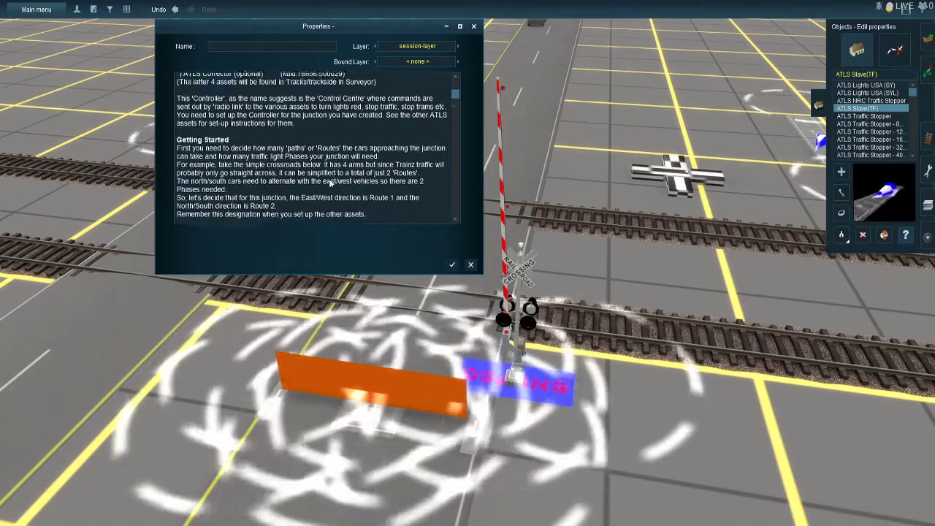
scroll(335, 203, down, 10)
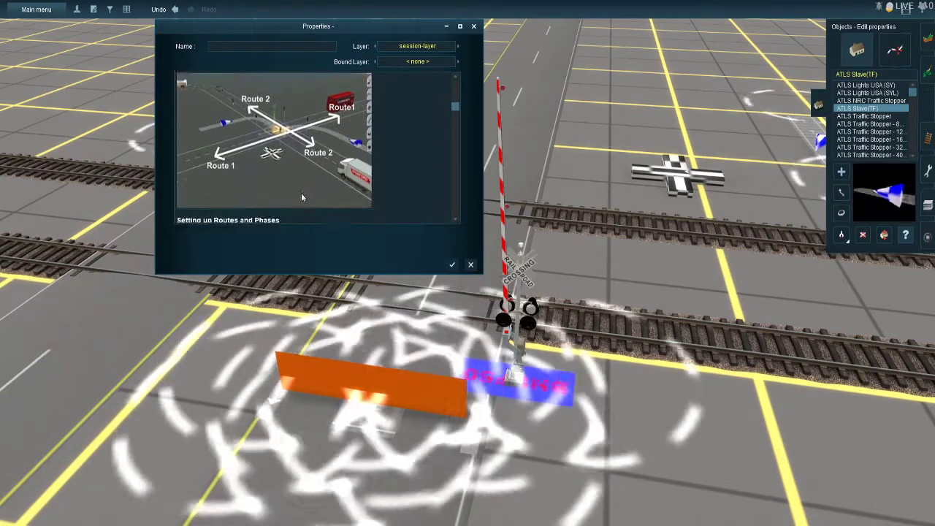
scroll(303, 195, down, 12)
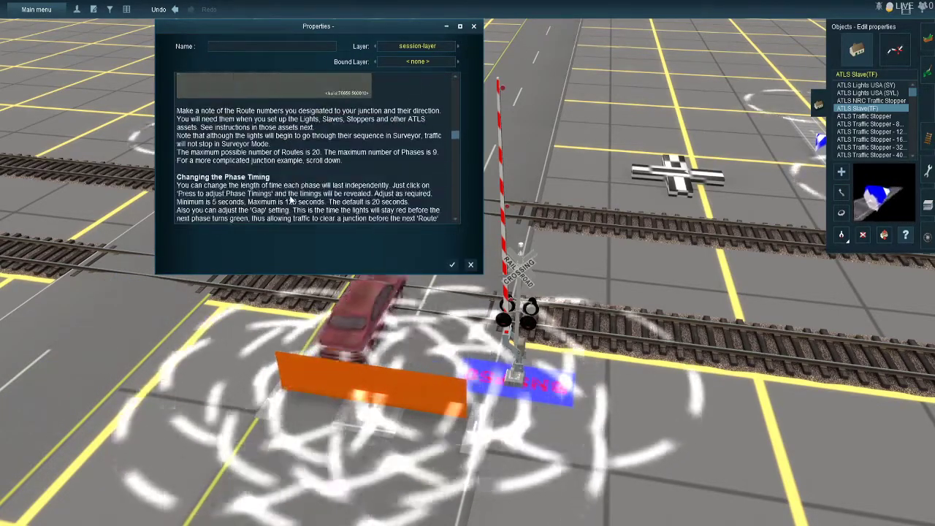
scroll(277, 196, down, 3)
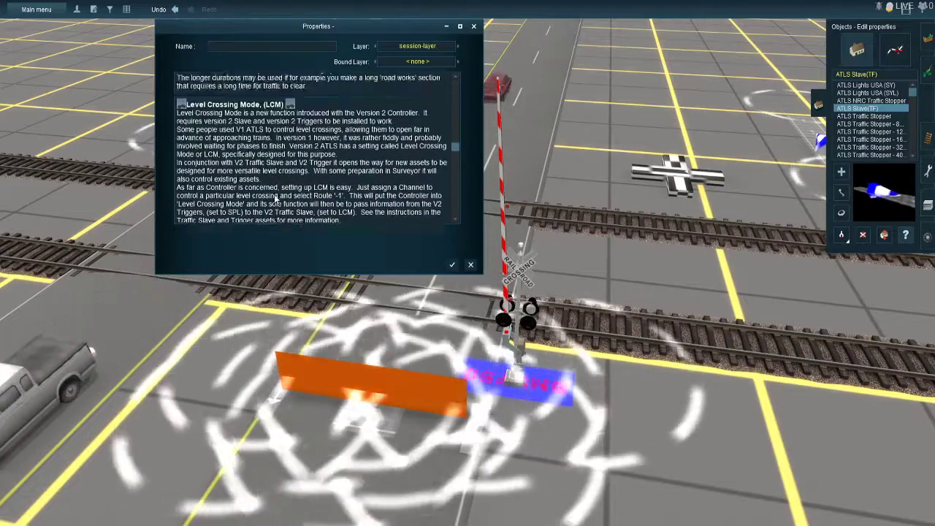
scroll(276, 199, down, 4)
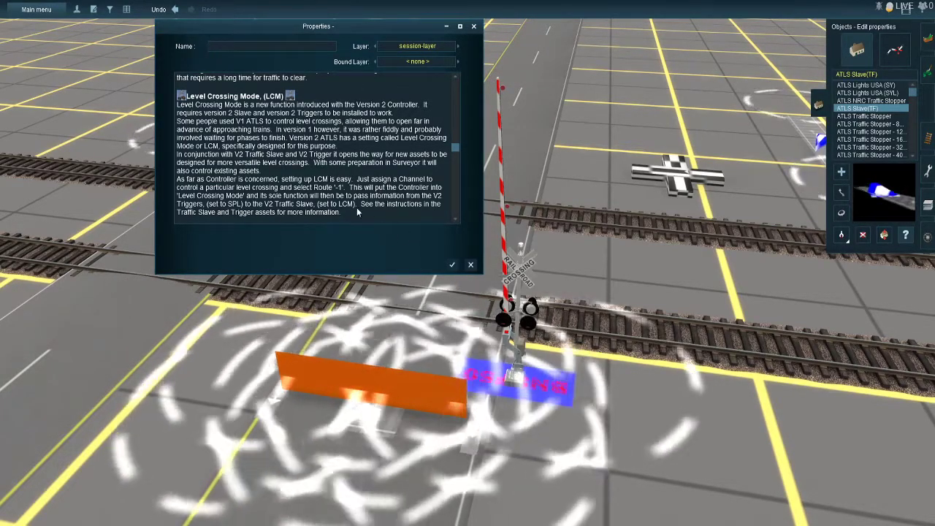
scroll(358, 198, up, 6)
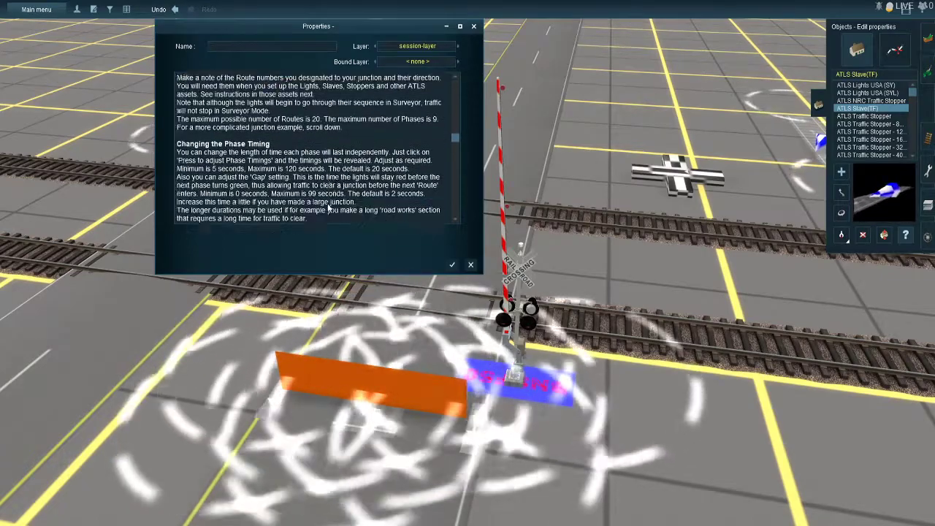
scroll(316, 209, down, 2)
scroll(316, 209, up, 9)
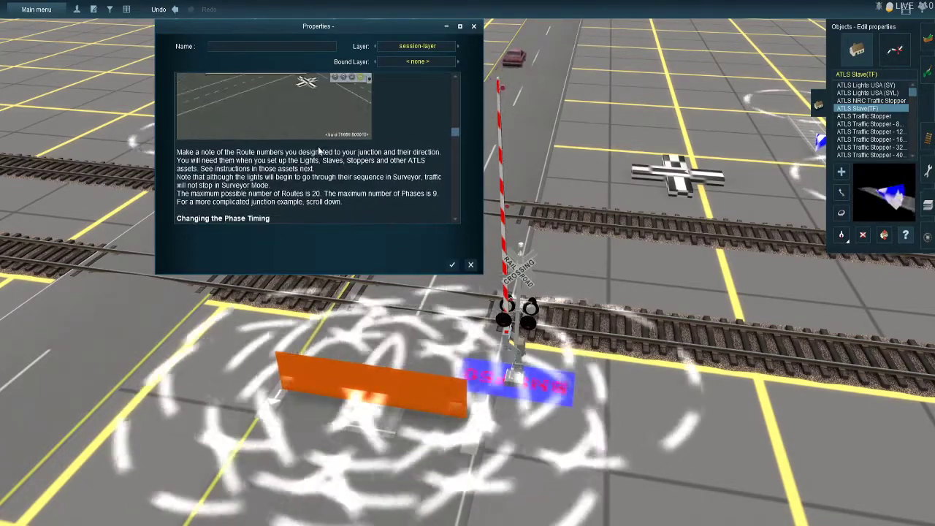
- Name the controller ATLS 1 and set it to channel 1 with routes -1 for Level Crossing Mode
text(LS 1)
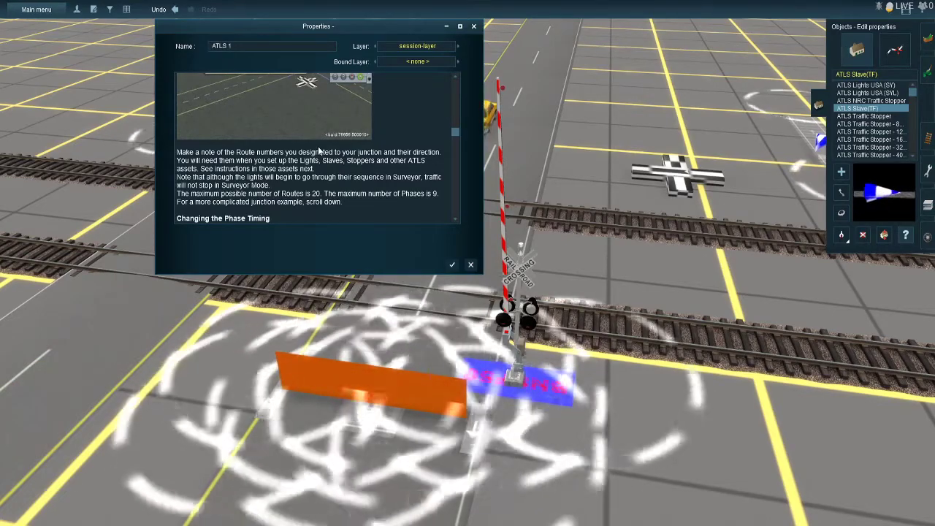
scroll(318, 146, down, 8)
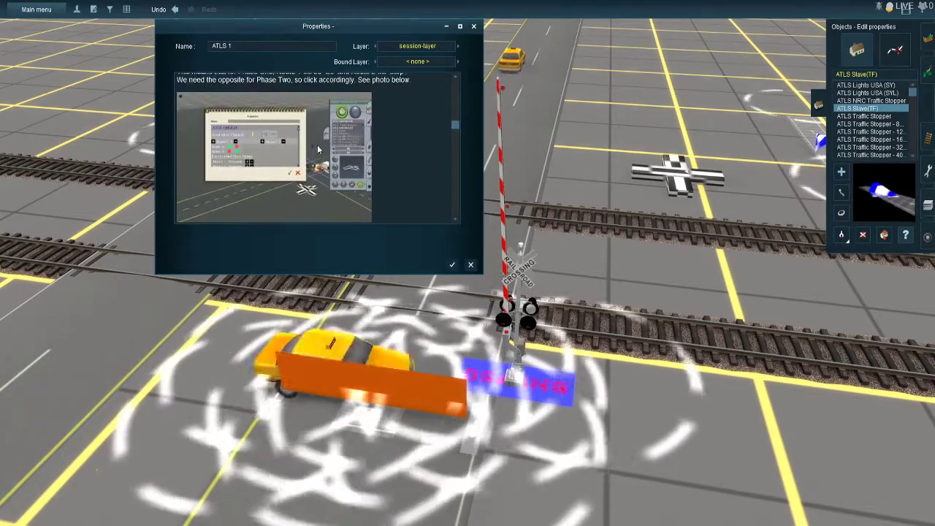
drag(458, 128, 456, 79)
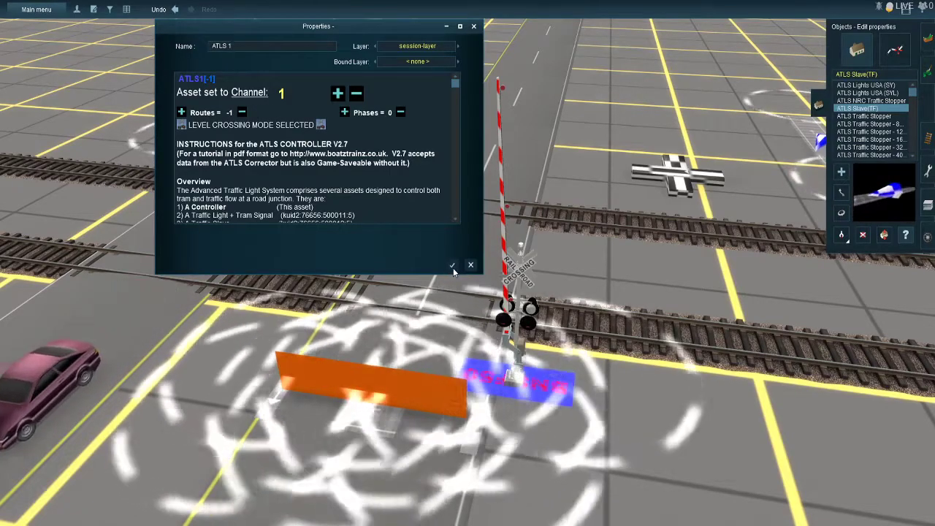
click(453, 268)
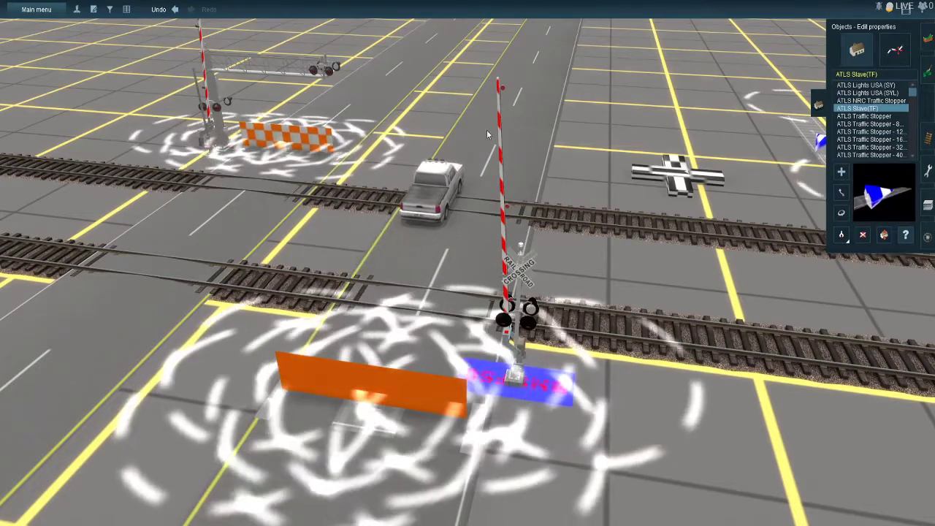
- Set the ATLS Slave to channel 1 and its controlled route to LCM
click(821, 141)
click(240, 94)
text(1)
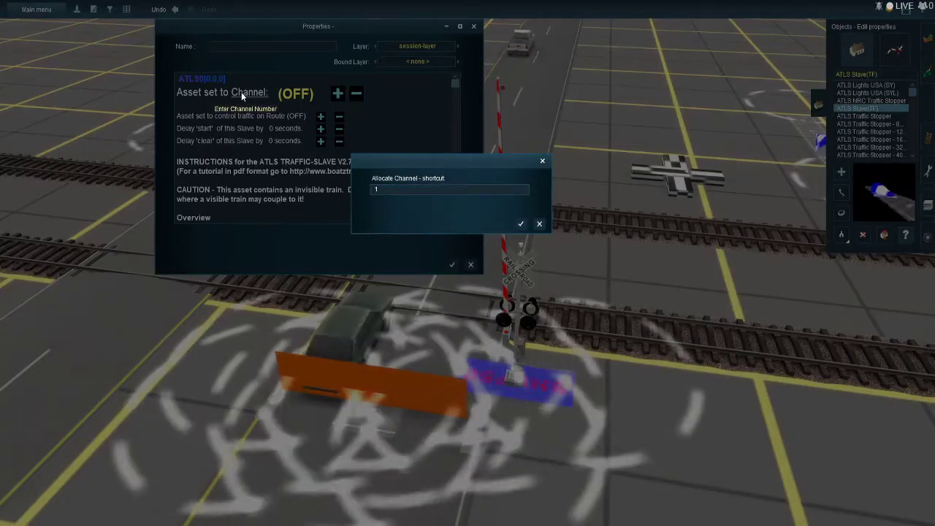
key(Return)
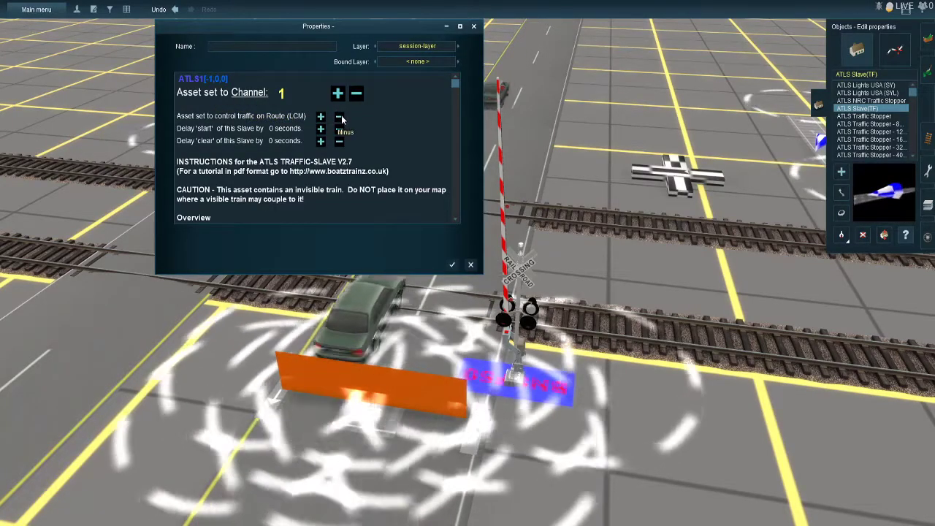
click(452, 265)
- Lay AJS Track Eraser track linking the slave to the crossing signals and traffic stoppers on both sides of the tracks
click(927, 138)
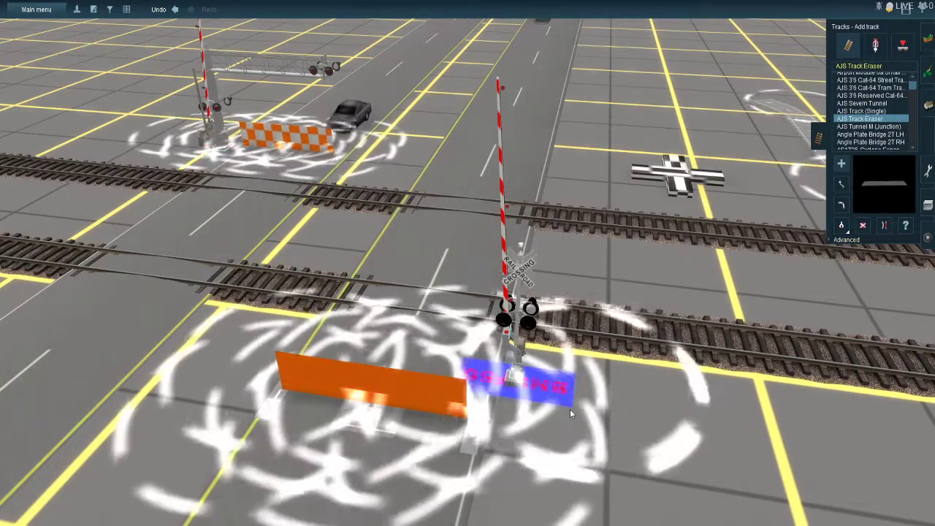
click(569, 410)
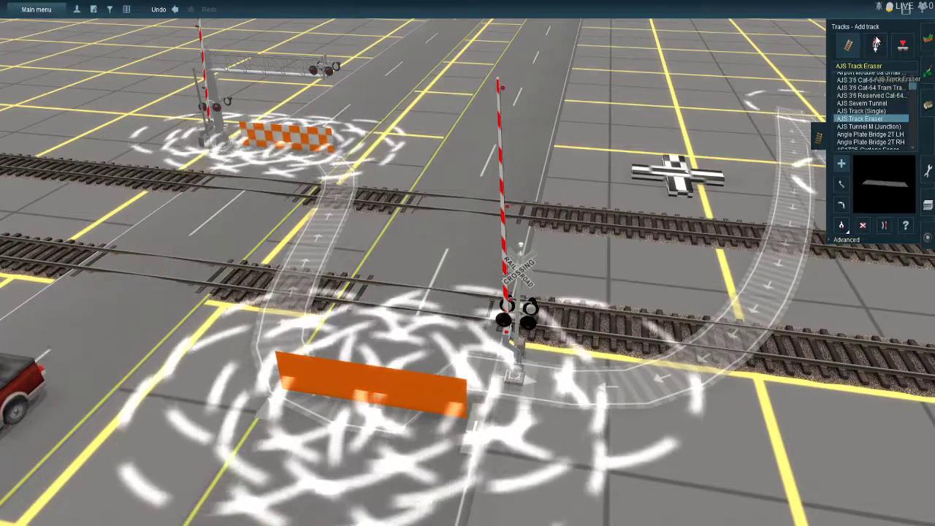
- Search the track objects for "atls tri" and place ATLS Triggers on both tracks on each side of the road
click(884, 225)
click(872, 68)
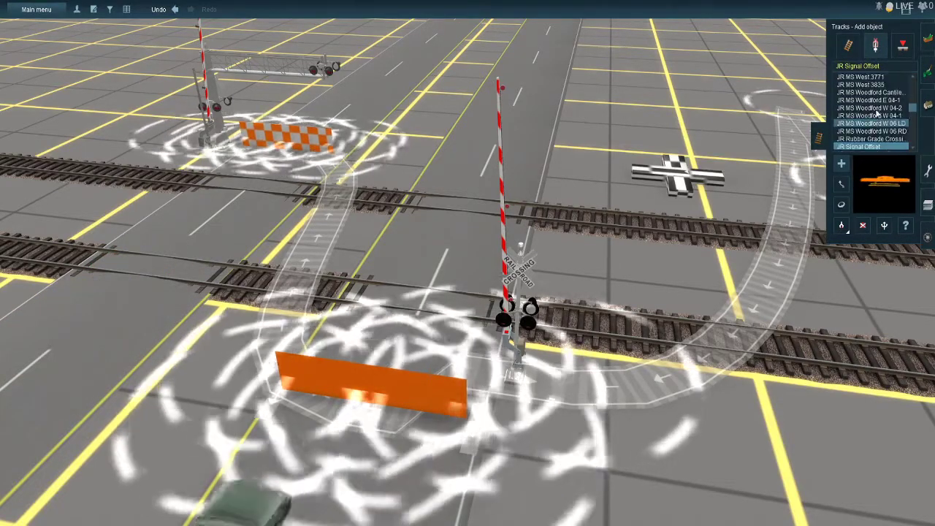
text(ats)
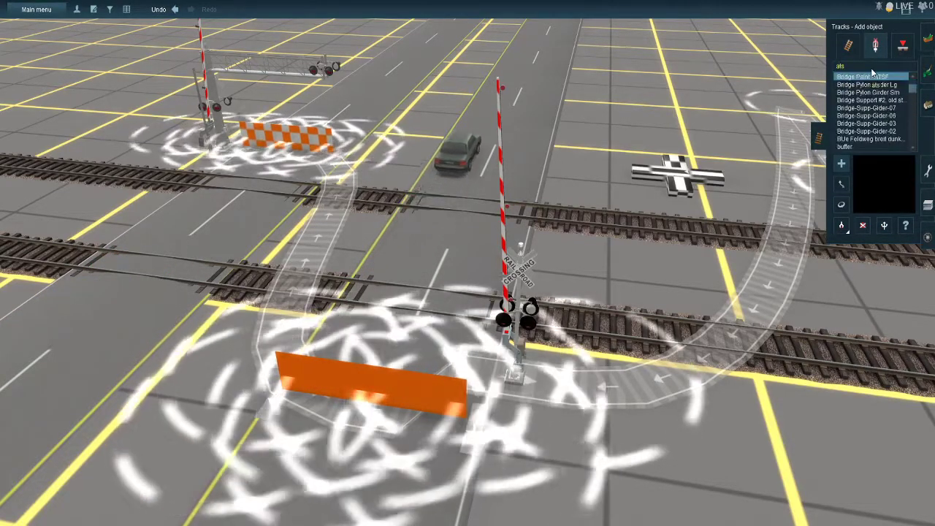
text(l trig)
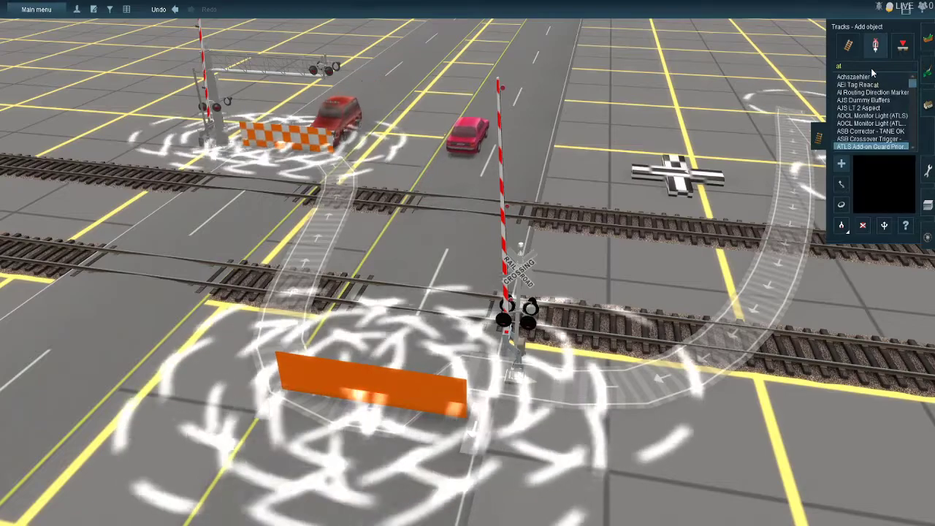
text(ls tri)
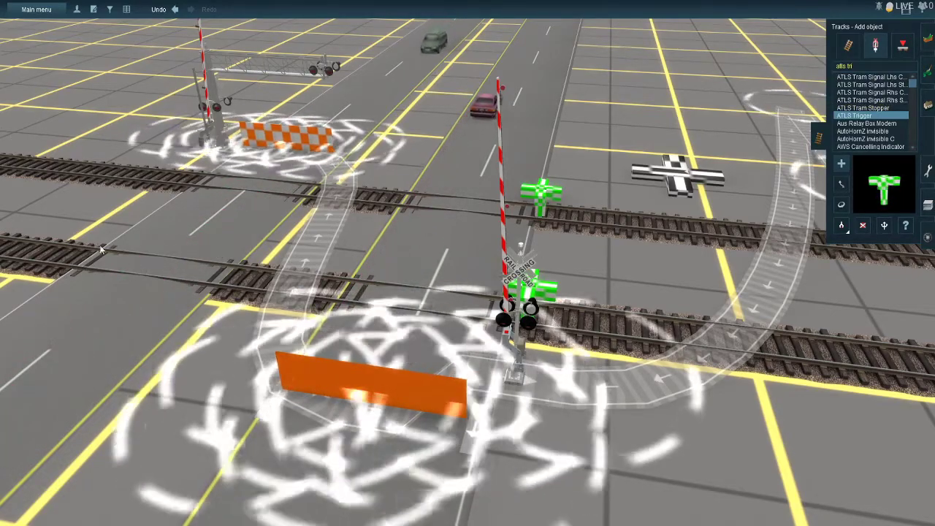
- Place an ATLS Trigger on each of the two tracks at a distance from the crossing in one direction
right_click(789, 388)
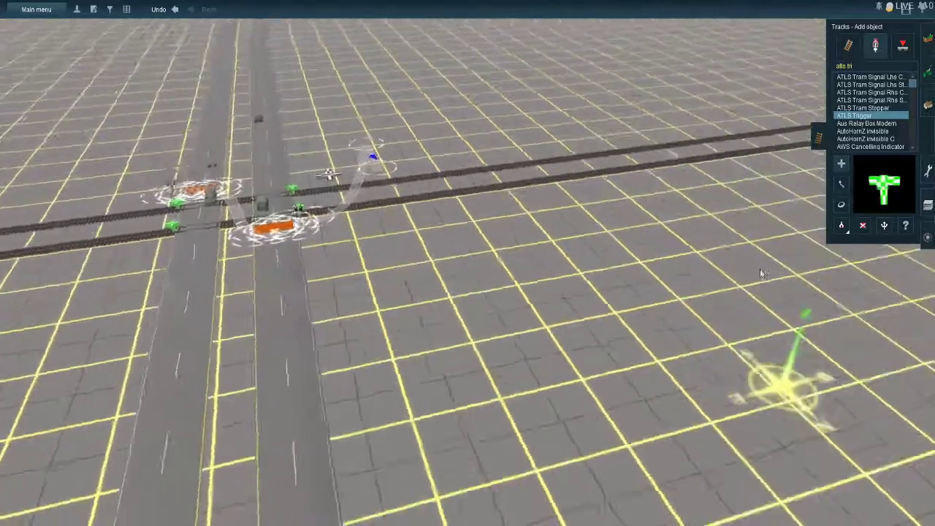
right_click(628, 168)
right_click(511, 79)
right_click(563, 79)
right_click(564, 84)
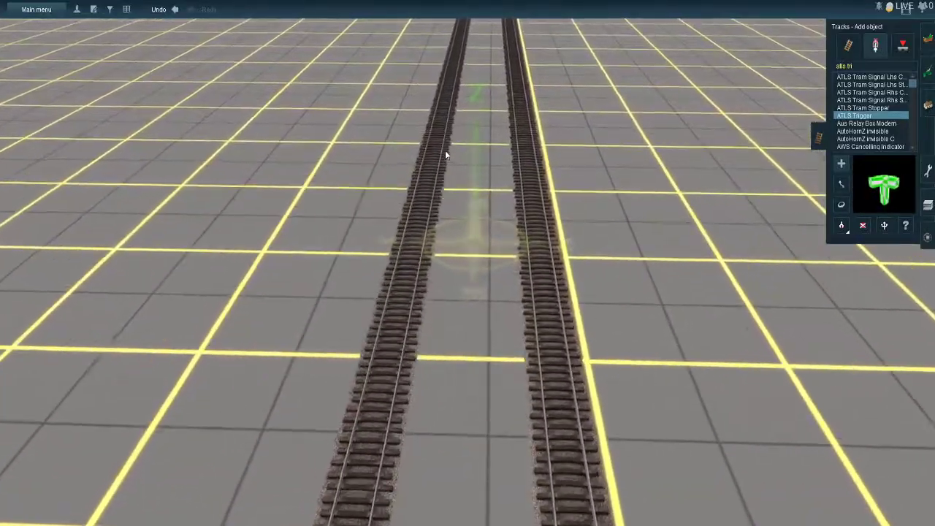
click(442, 147)
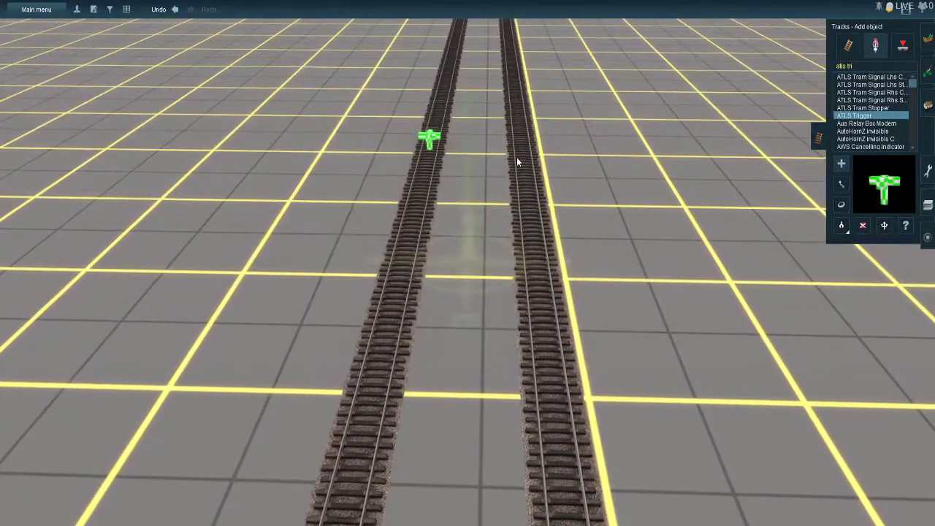
click(517, 157)
- Place another pair of ATLS Triggers on the two tracks, far from the crossing in the opposite direction
right_click(278, 261)
right_click(22, 370)
right_click(19, 299)
mouse_move(19, 300)
right_down()
mouse_move(260, 197)
mouse_move(381, 67)
mouse_move(440, 60)
mouse_move(504, 30)
mouse_move(397, 129)
mouse_move(436, 131)
right_up()
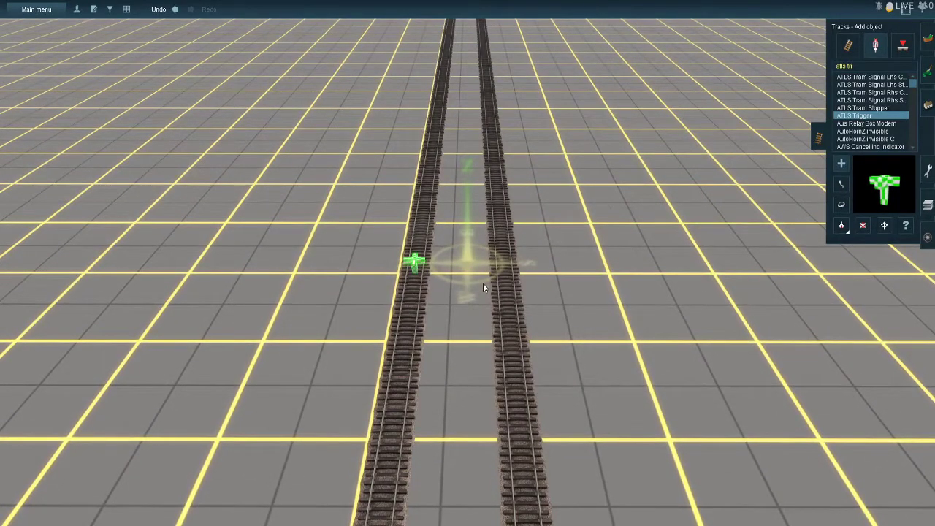
key(Right)
key(Down)
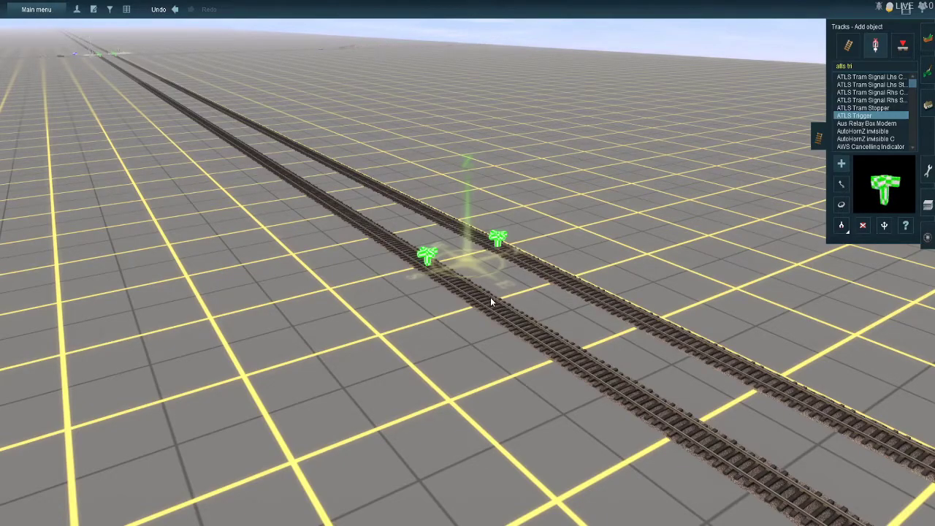
key(Left)
key(Right)
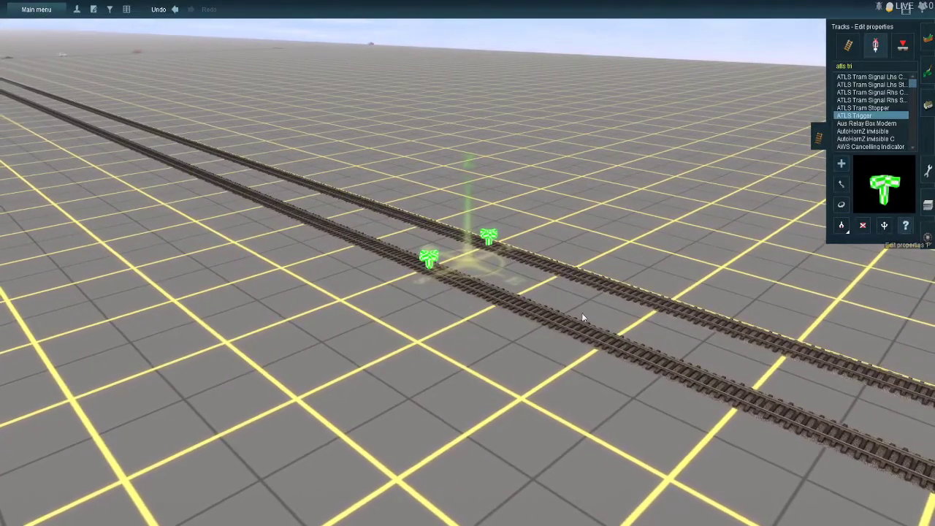
- Configure the paired outer triggers, setting the near-track one to channel 1 and 2 WAY RUNNING - 4 TRIGGER SYSTEM
click(431, 263)
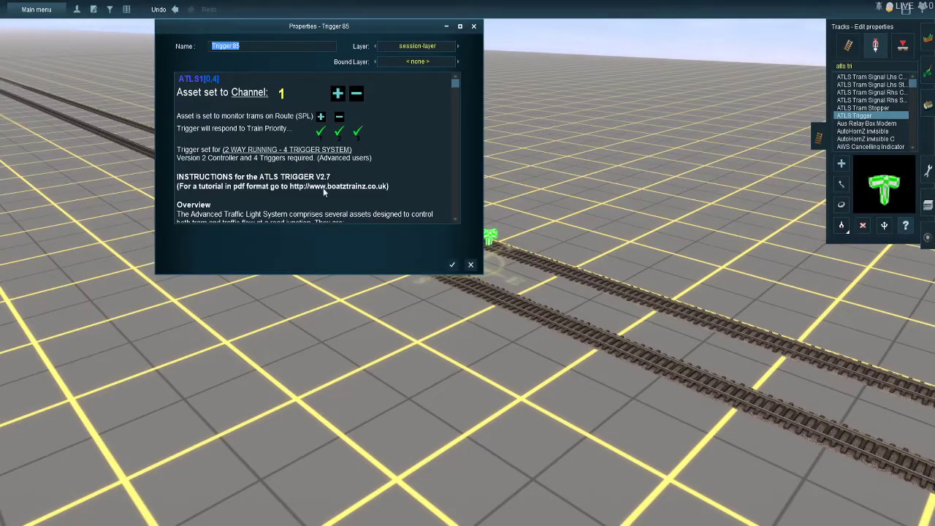
click(453, 265)
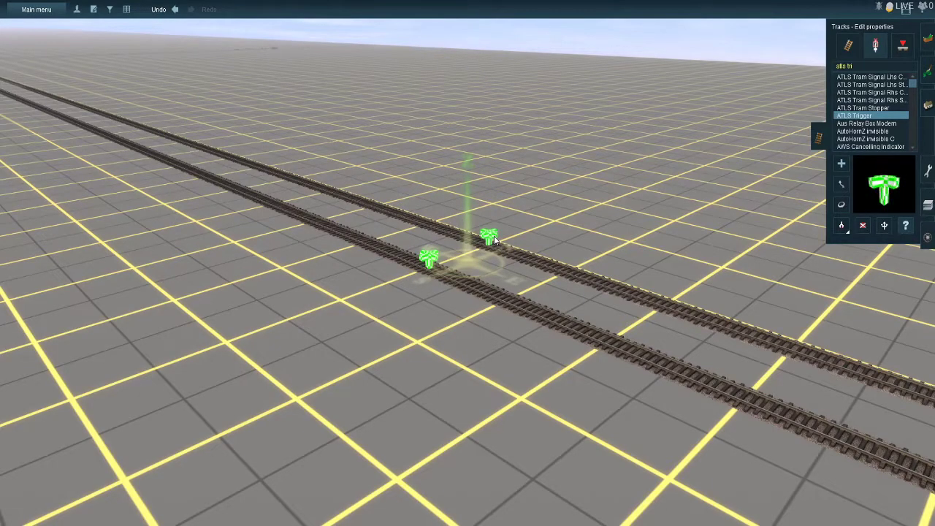
click(494, 239)
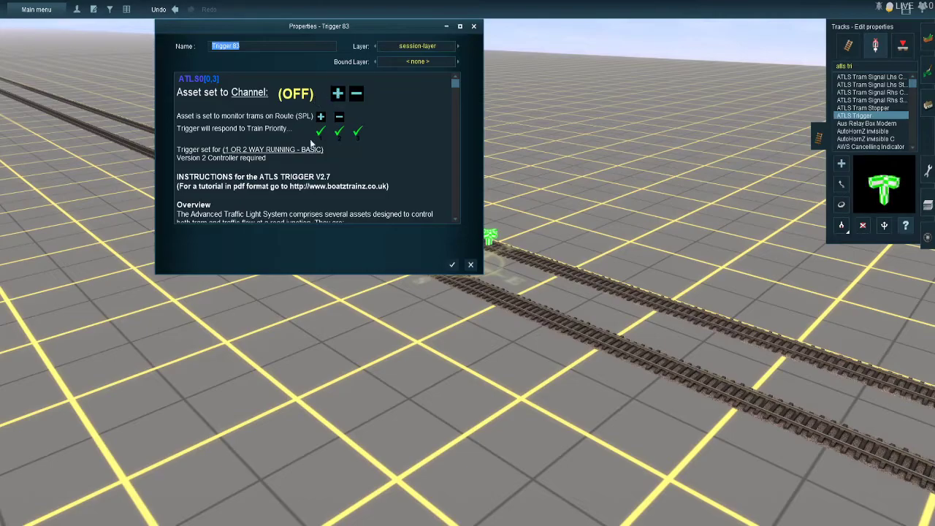
click(452, 264)
- Set the first of the four ATLS Triggers beside the road crossing to channel 1
right_click(278, 142)
right_click(322, 110)
right_click(403, 89)
right_click(589, 139)
right_click(515, 159)
scroll(515, 159, up, 3)
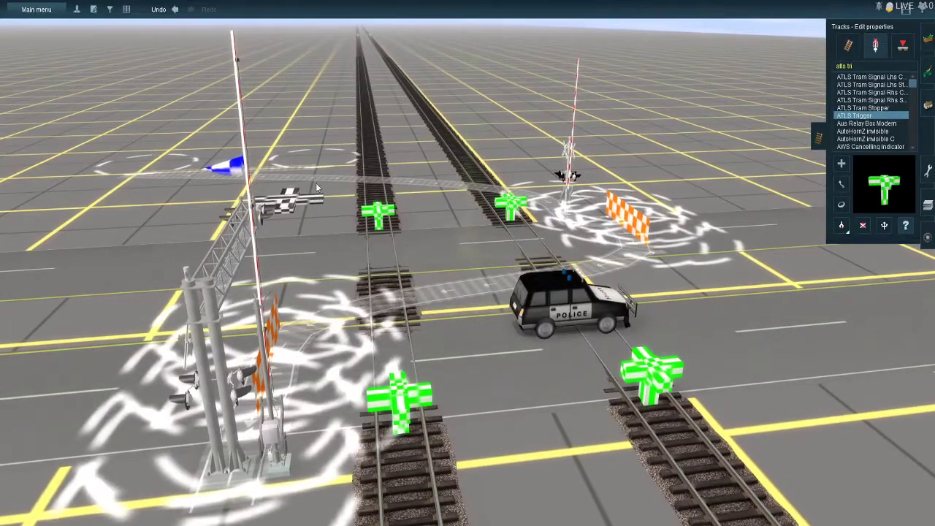
click(317, 188)
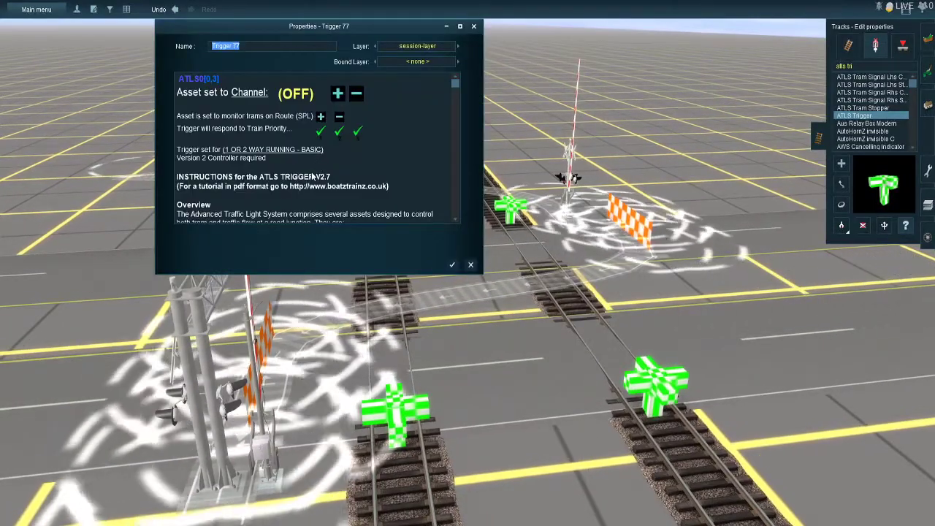
scroll(315, 182, down, 3)
scroll(315, 180, up, 3)
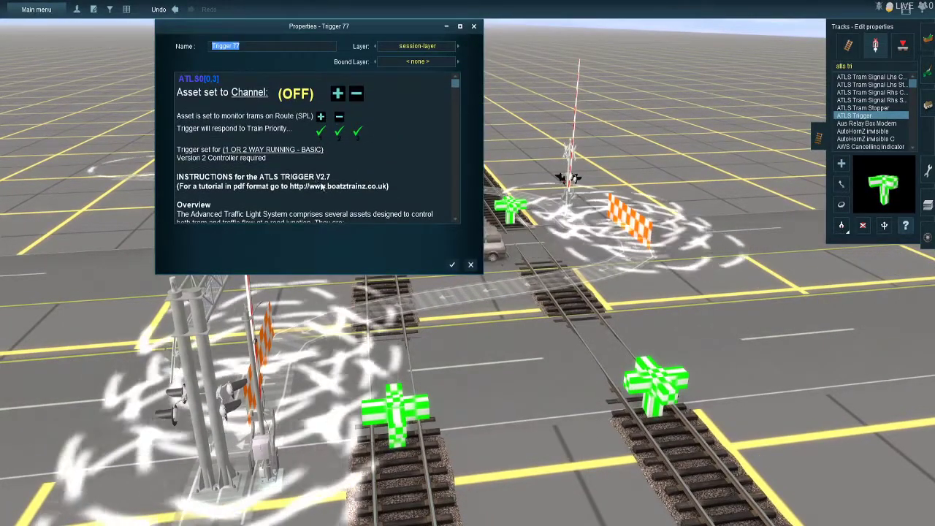
scroll(292, 188, down, 3)
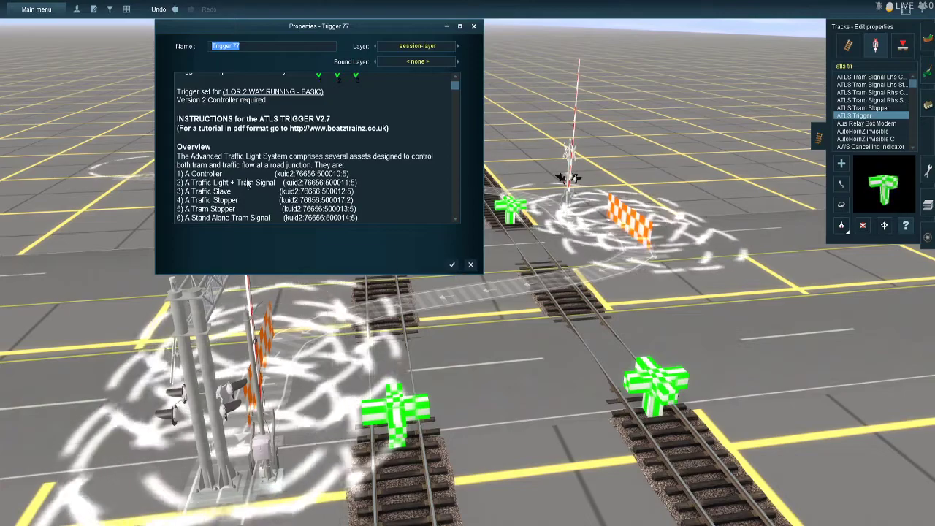
scroll(250, 172, up, 4)
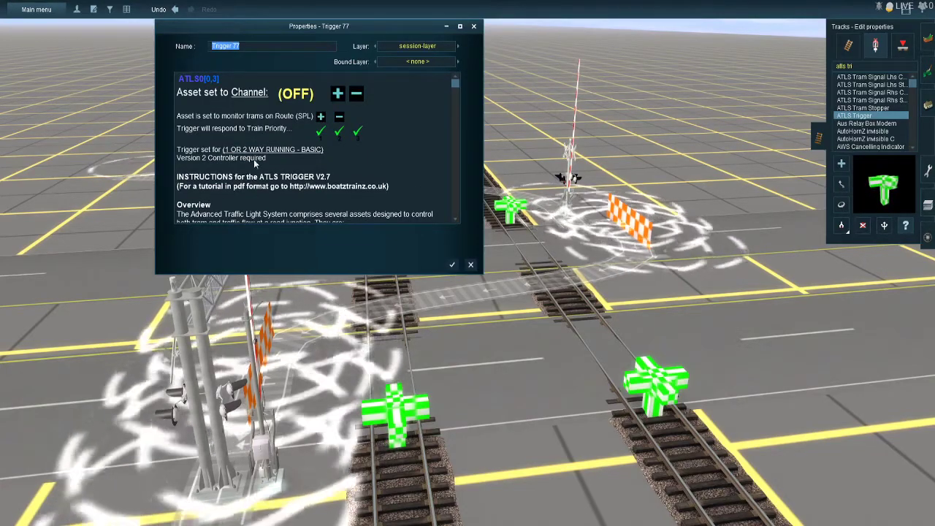
click(254, 93)
text(1)
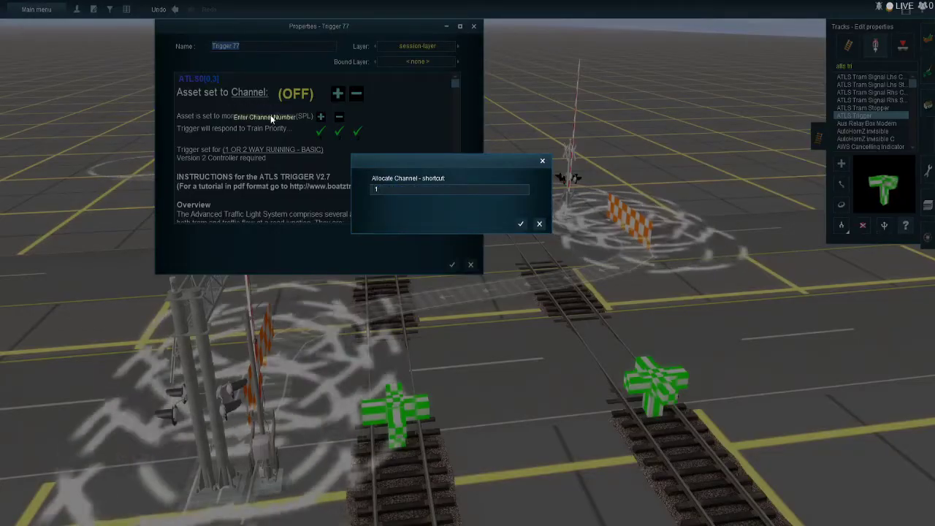
key(Return)
key(Return)
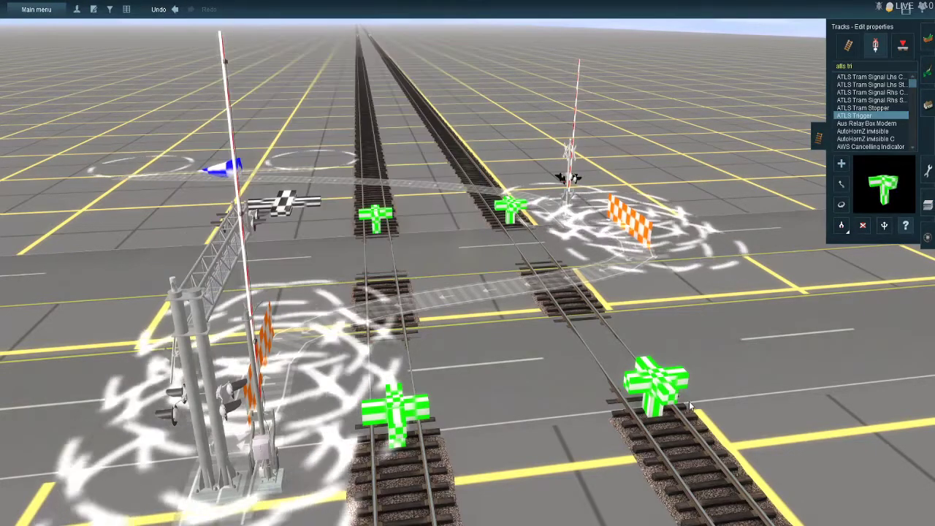
- Allocate the same channel to the other three ATLS Triggers beside the road
click(395, 411)
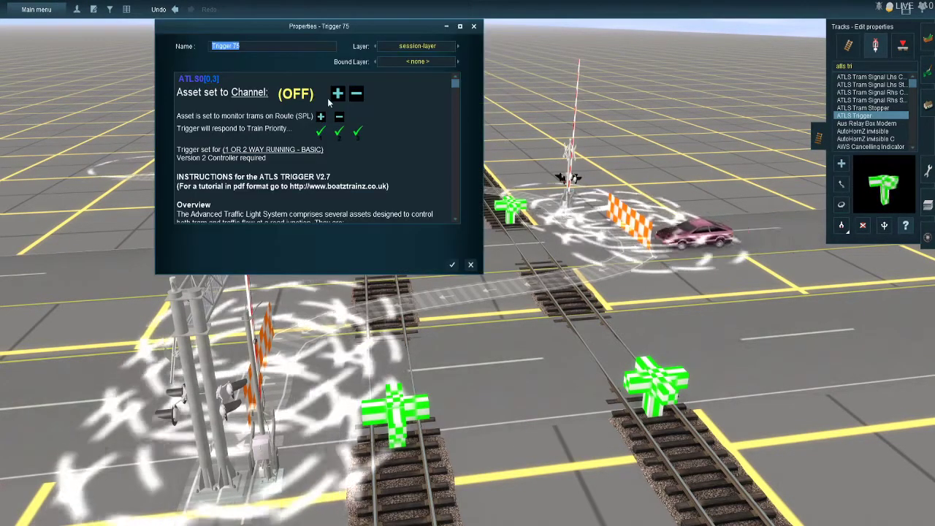
key(Return)
click(383, 213)
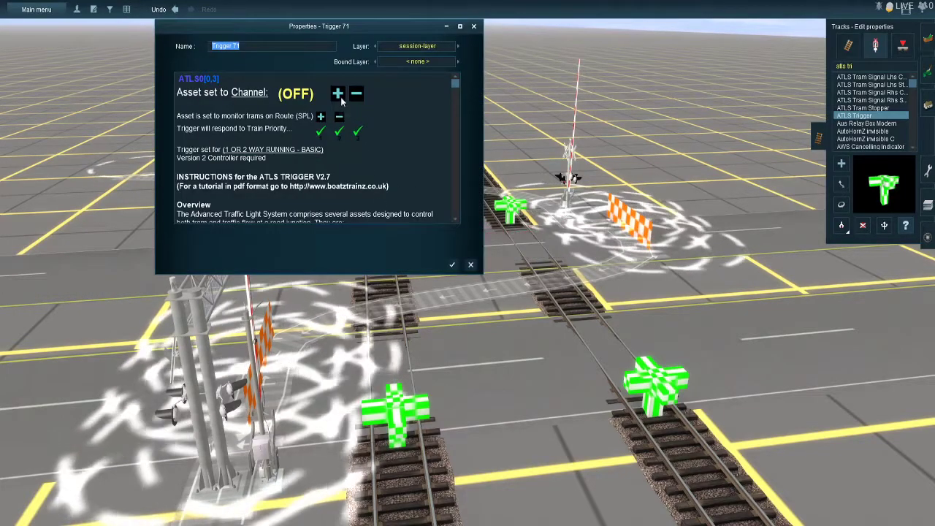
key(Return)
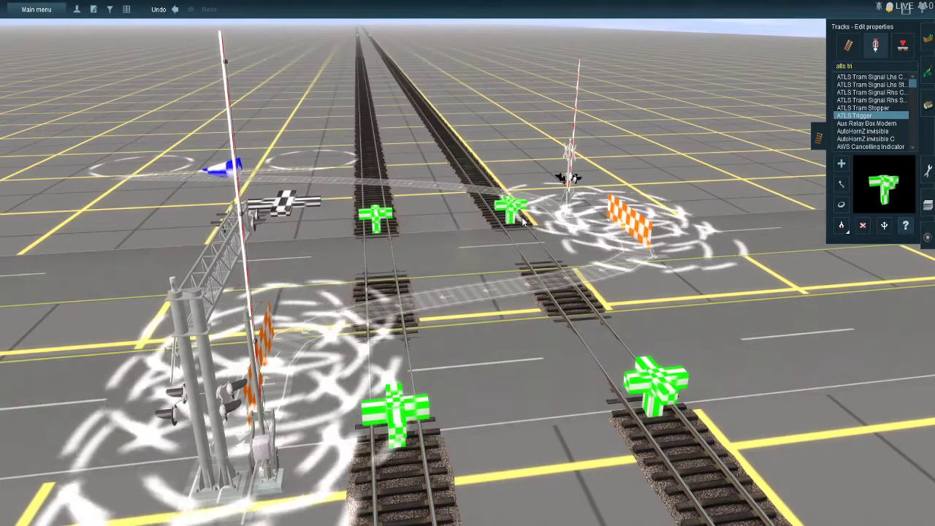
click(513, 211)
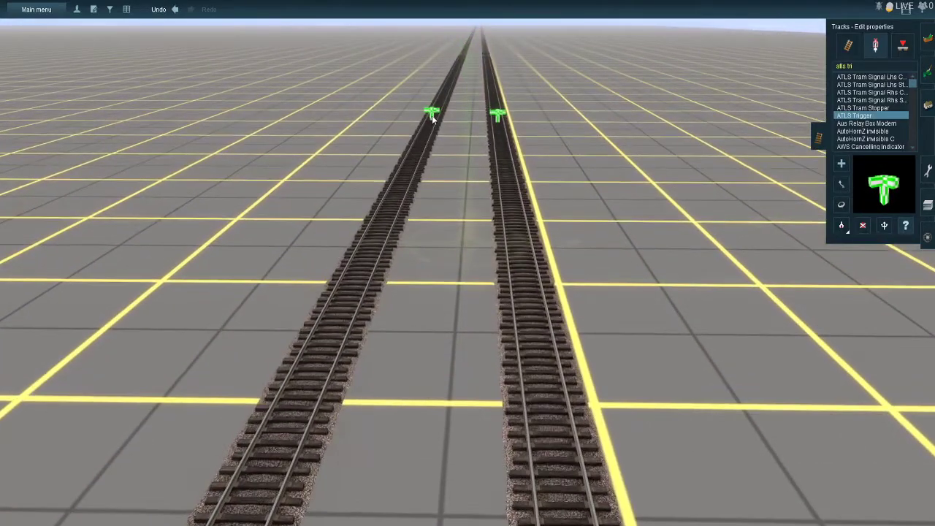
- Check the channel and running mode of the two outer ATLS Triggers on the parallel tracks
click(433, 116)
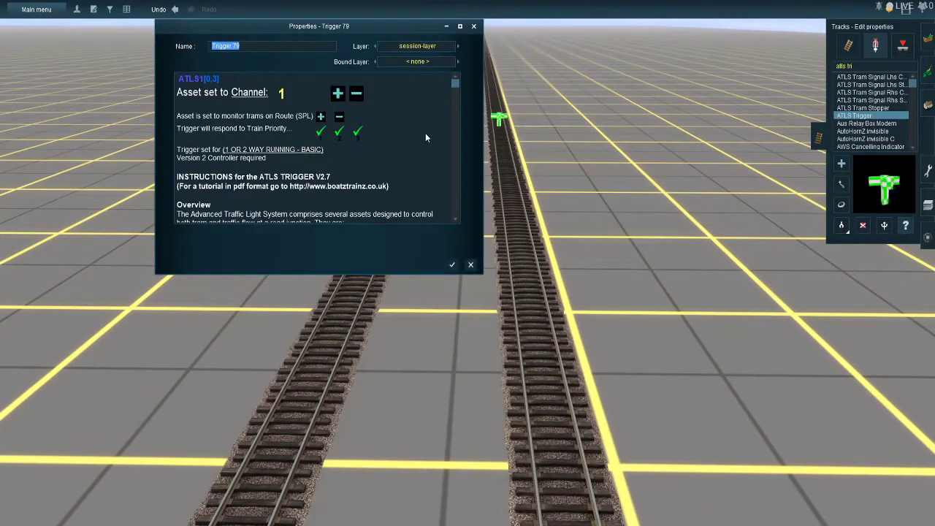
key(Return)
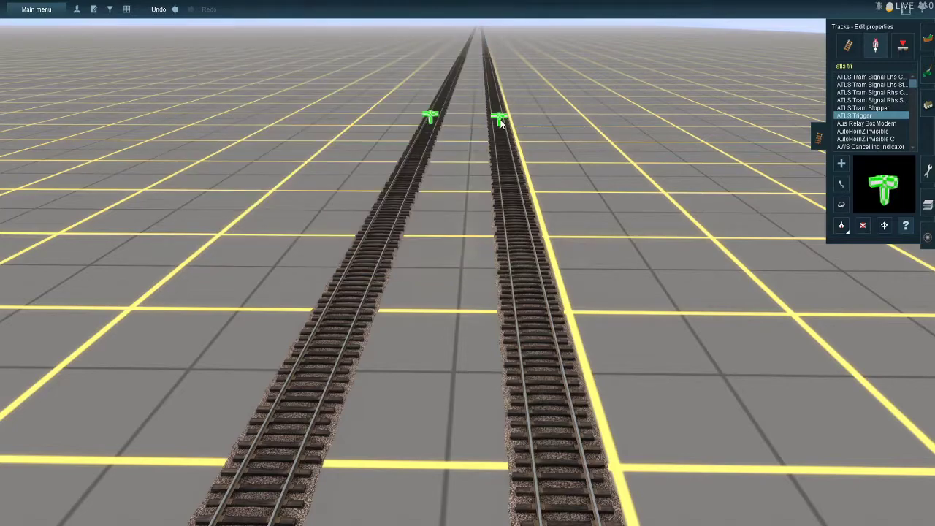
click(374, 126)
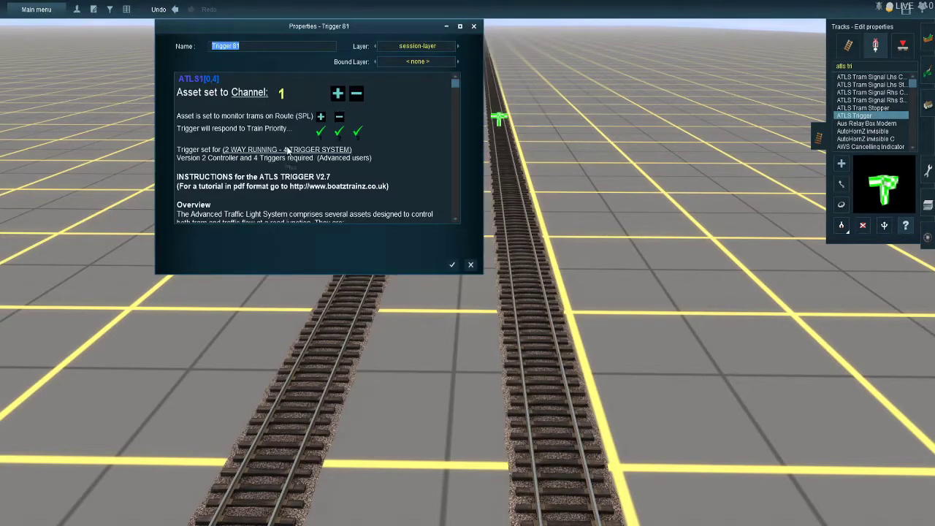
key(Return)
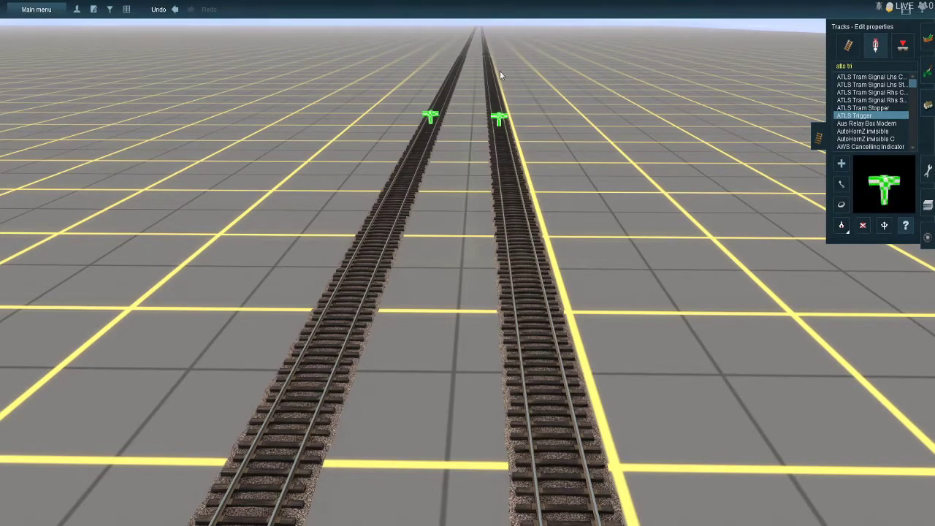
- Set the bell mode of the near crossing gate signal to 3
right_drag(465, 326, 532, 140)
scroll(475, 259, up, 3)
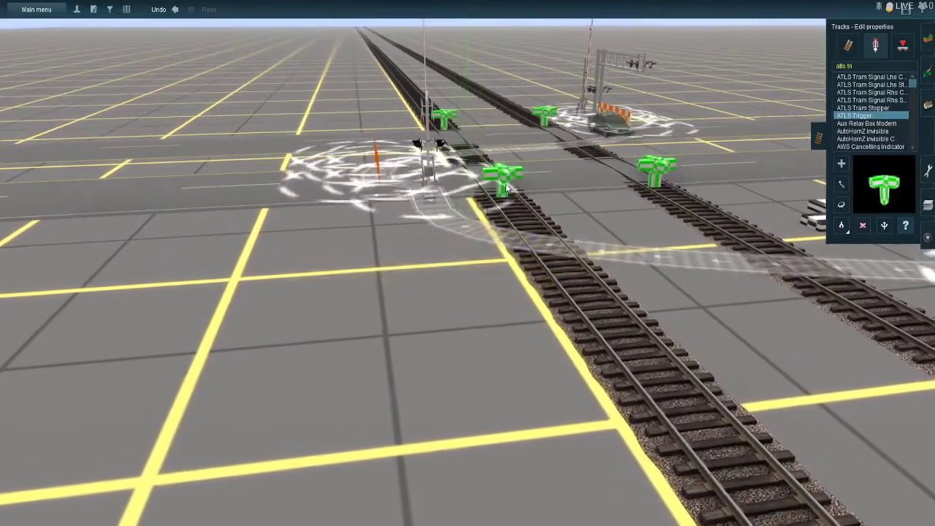
right_click(513, 183)
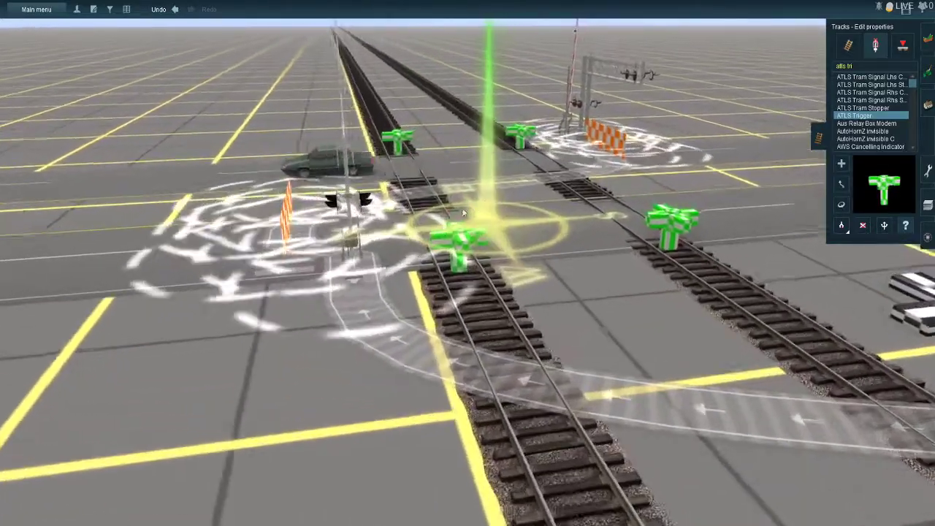
scroll(431, 258, down, 5)
scroll(431, 258, up, 4)
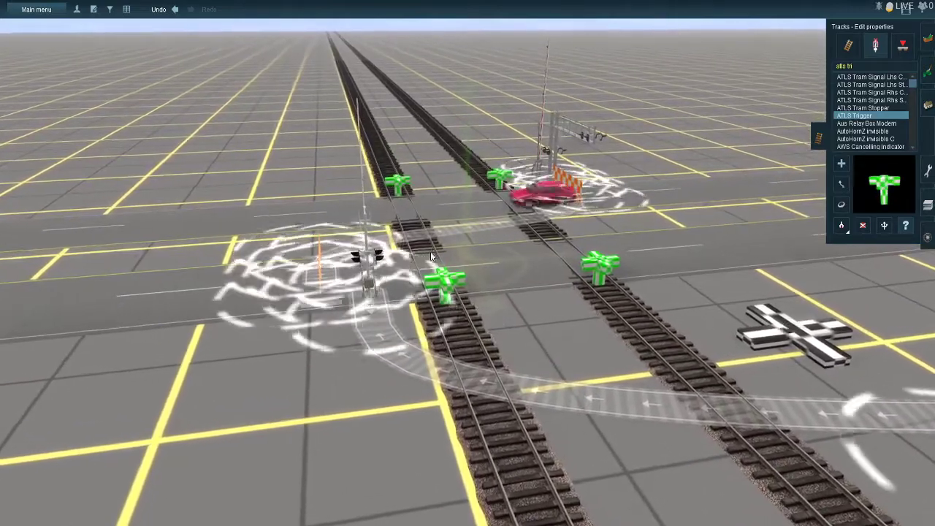
scroll(431, 253, up, 4)
scroll(423, 260, down, 1)
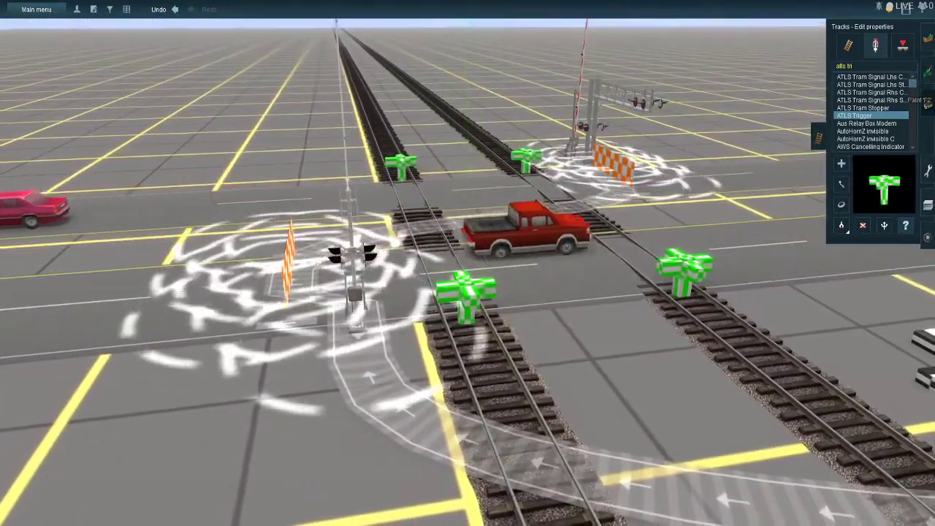
click(927, 105)
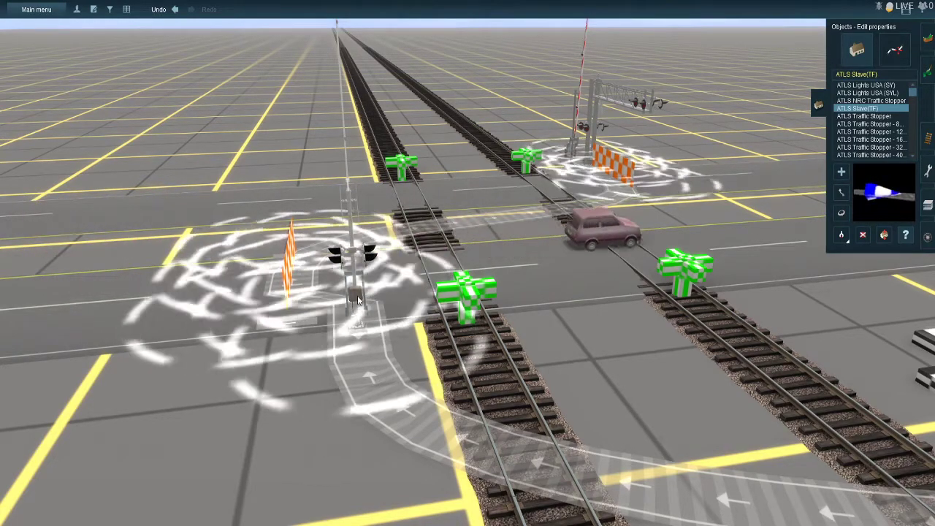
click(333, 210)
scroll(333, 211, down, 5)
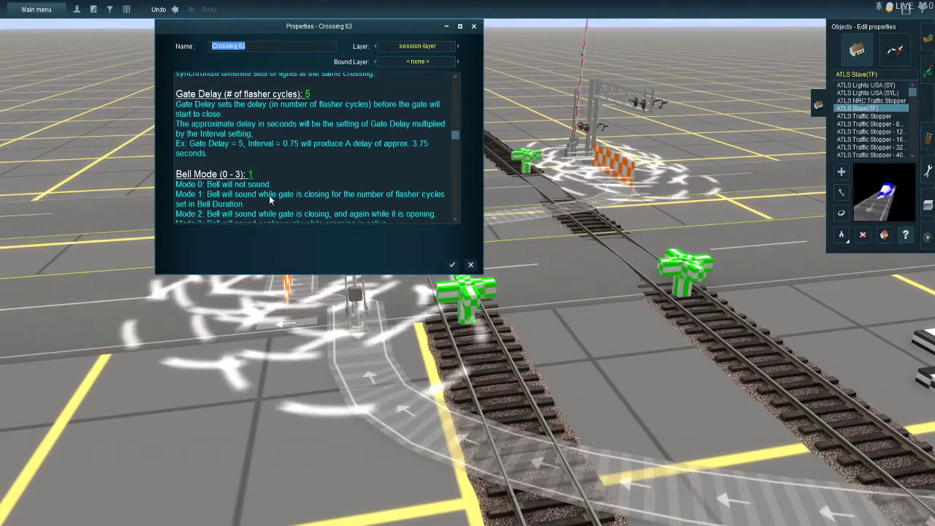
click(251, 176)
key(Return)
- Set the near crossing gate signal's off delay to 7 seconds
scroll(256, 174, down, 5)
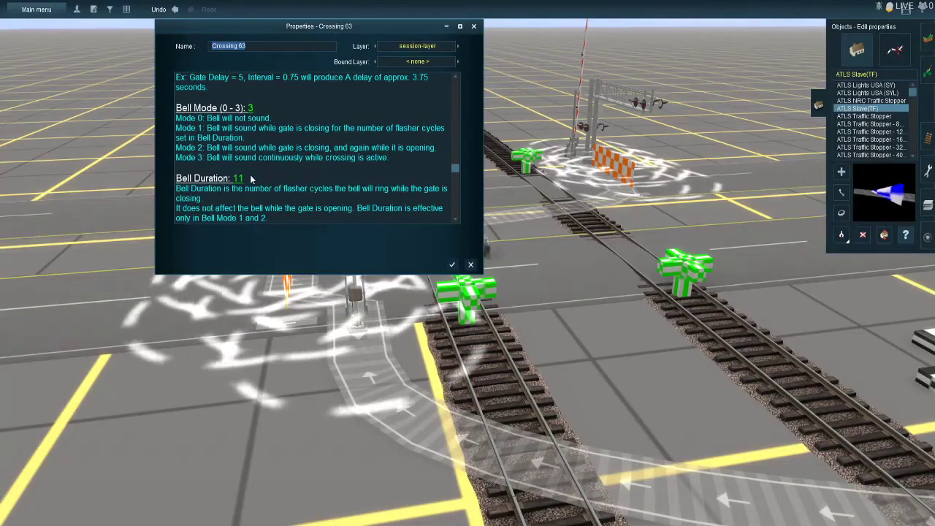
click(285, 169)
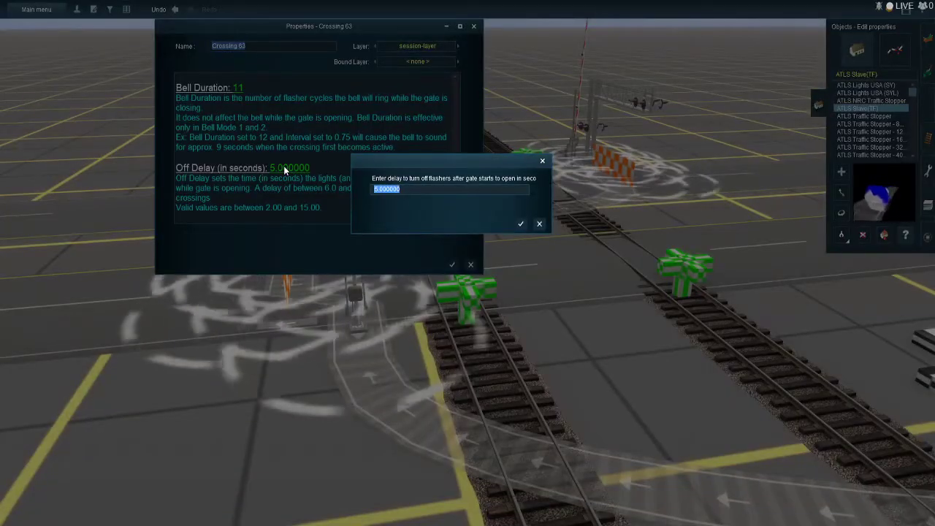
text(7)
key(Return)
click(452, 265)
- Configure the bell mode of the crossing gate signal on the opposite side and set its off delay to 7 seconds
click(592, 131)
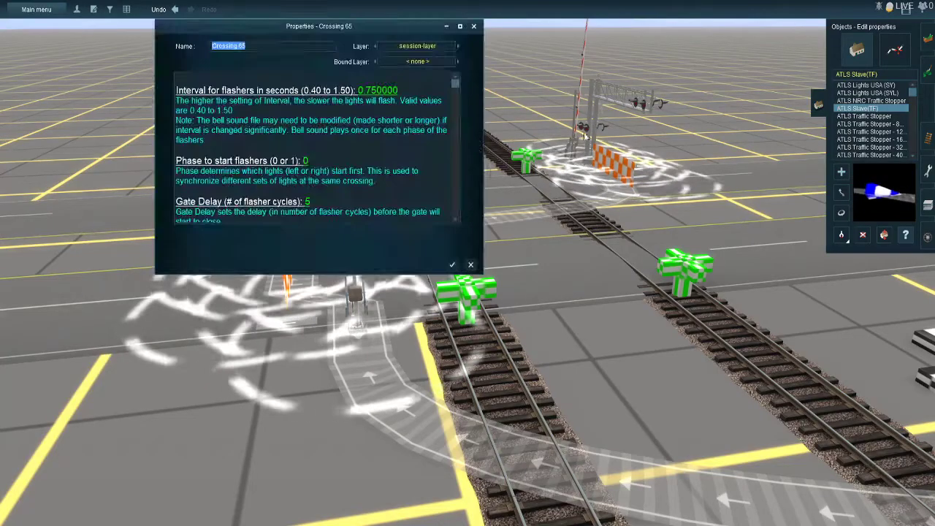
scroll(307, 206, down, 3)
click(246, 208)
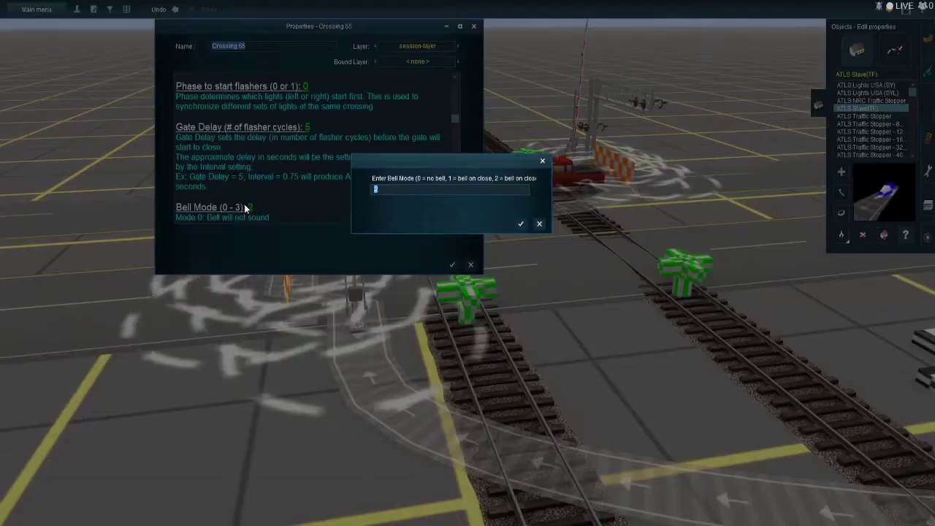
key(Return)
scroll(244, 204, down, 4)
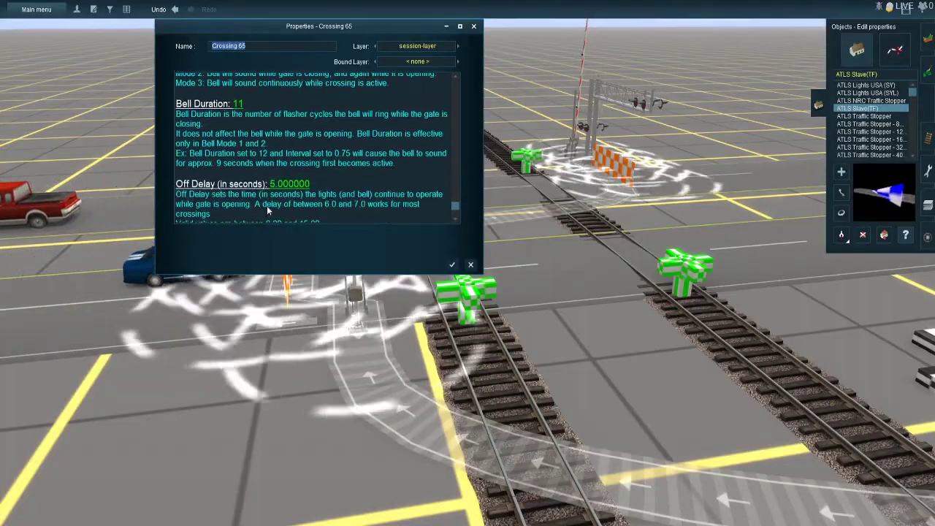
click(275, 185)
text(7)
key(Return)
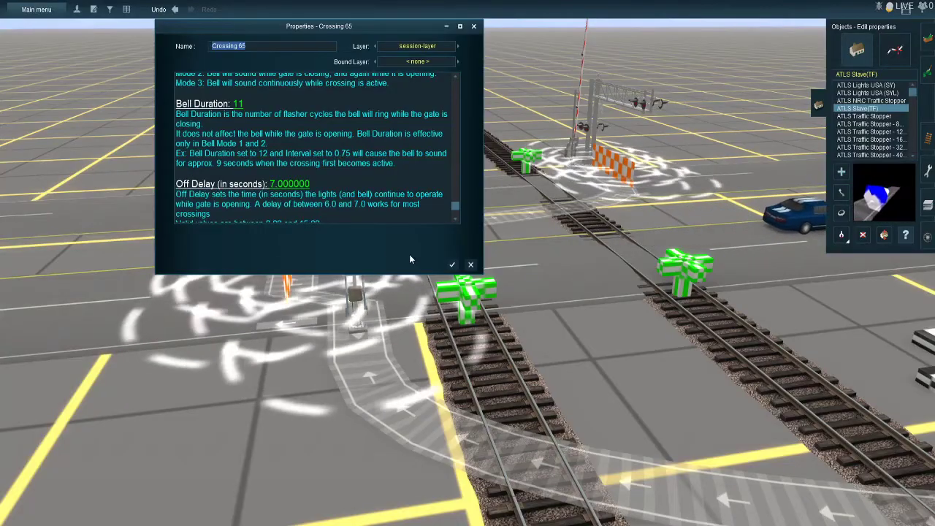
click(471, 265)
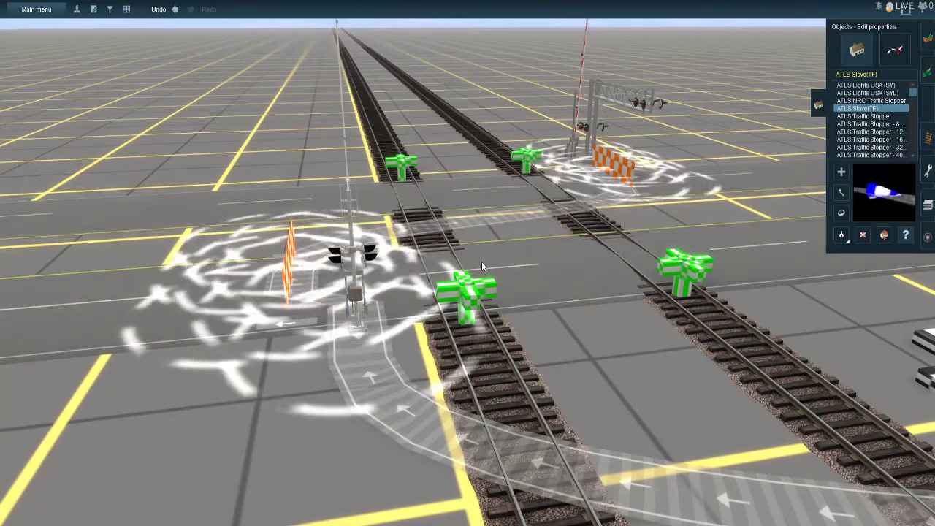
scroll(424, 281, up, 4)
scroll(431, 283, down, 4)
key(Right)
key(Left)
key(Right)
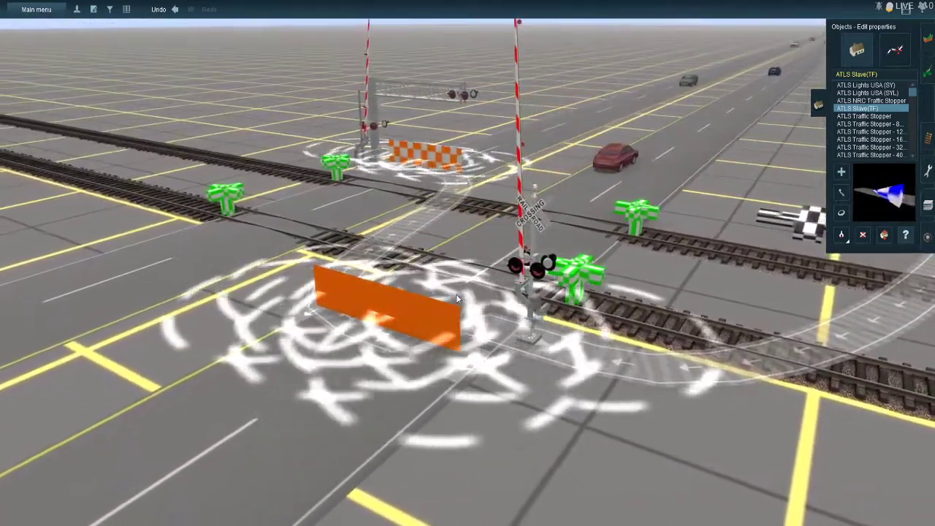
scroll(456, 294, down, 5)
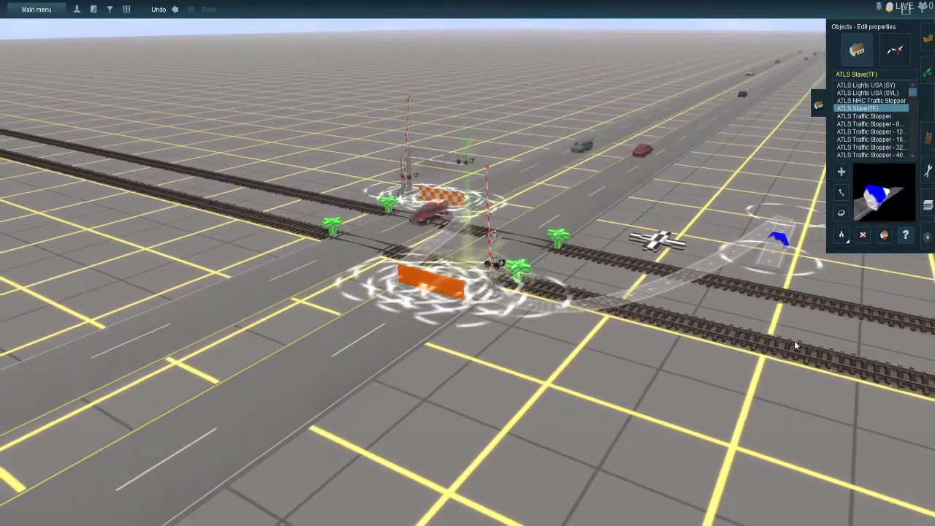
- Place a BNSF SD75M H2 locomotive on one of the parallel tracks, beyond the outer ATLS Triggers at one end
right_click(793, 313)
key(Left)
right_click(796, 278)
right_click(658, 168)
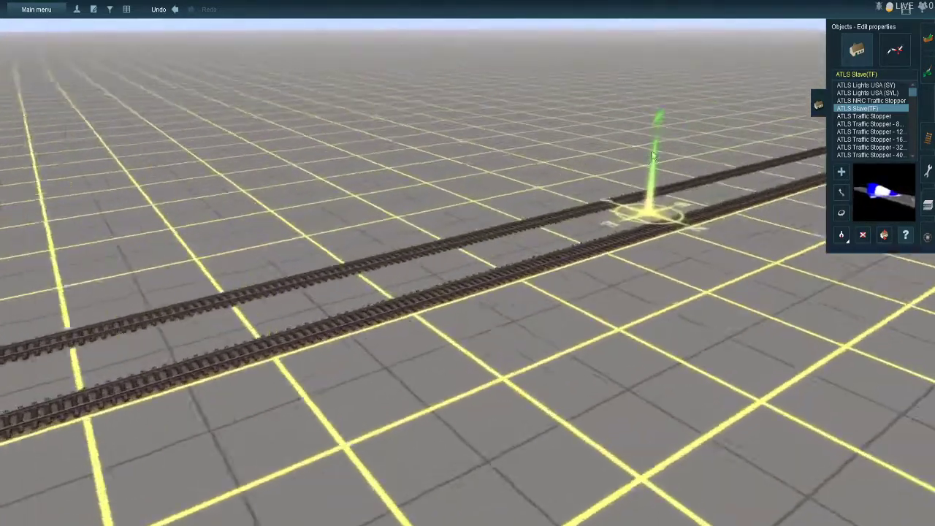
right_click(633, 130)
right_click(633, 130)
right_click(569, 110)
right_click(518, 117)
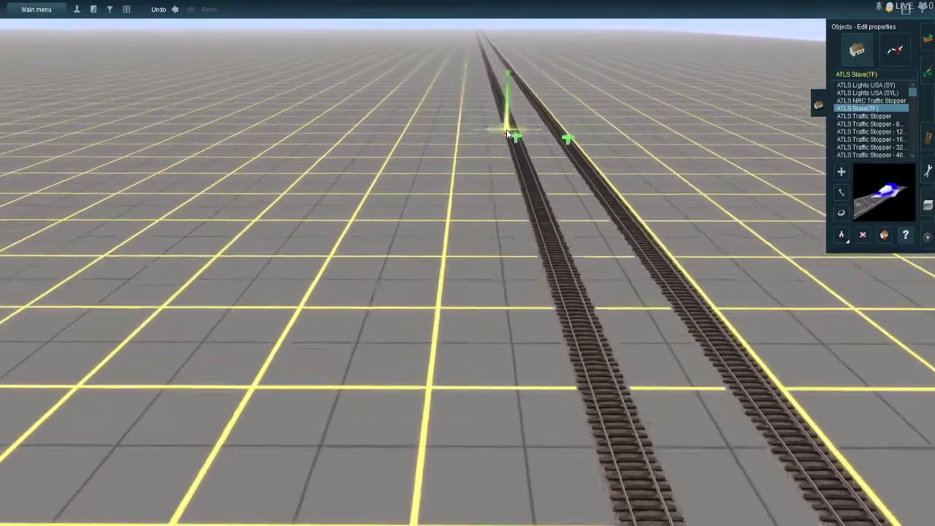
click(927, 237)
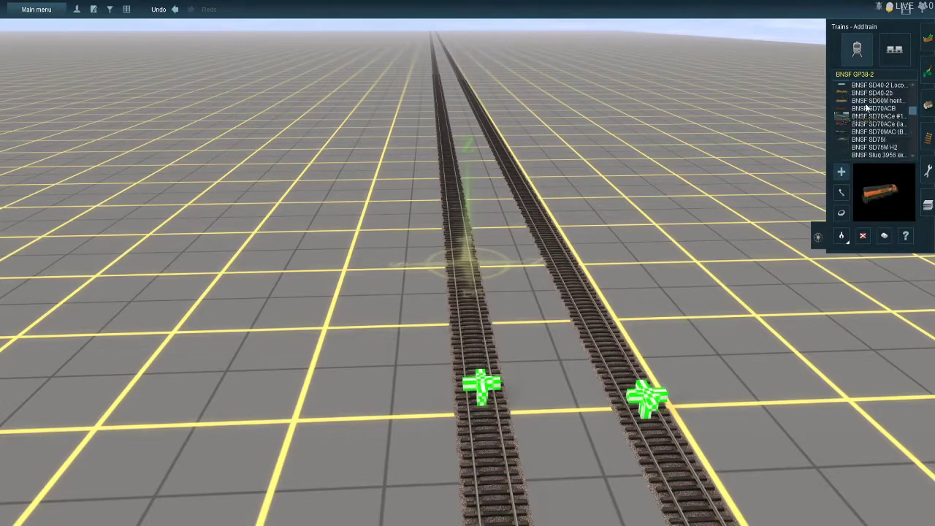
click(865, 104)
scroll(870, 120, down, 2)
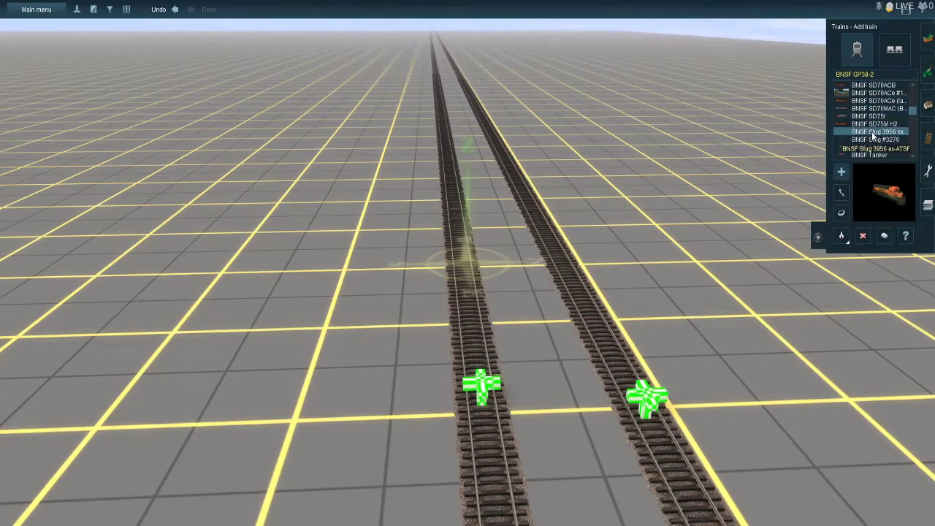
scroll(504, 242, up, 5)
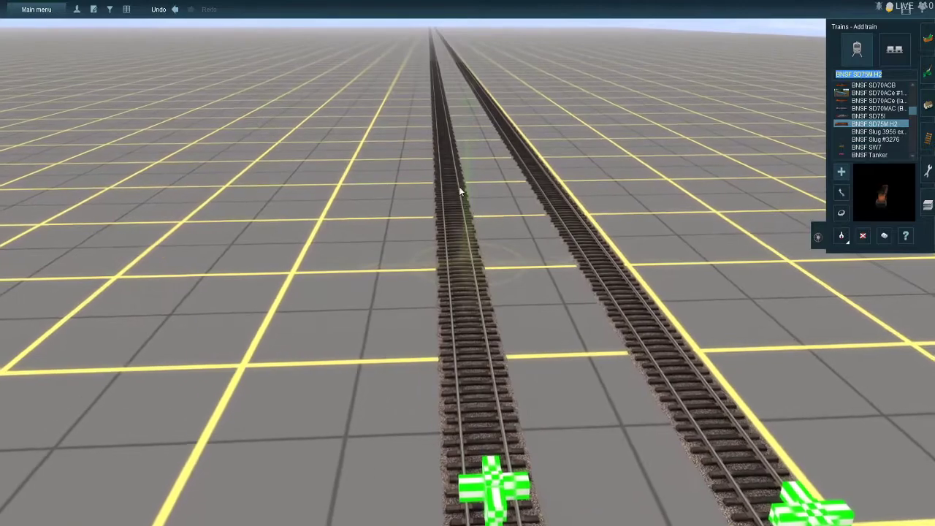
click(452, 162)
- Couple a BNSF SD70ACB locomotive behind the first and turn the locomotives so the train faces the level crossing
scroll(451, 162, up, 3)
click(841, 212)
click(456, 311)
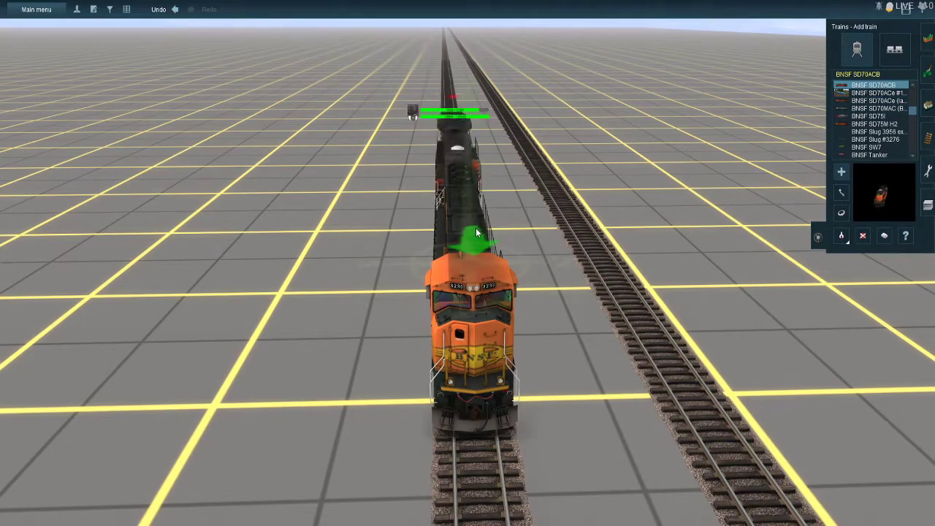
right_drag(580, 241, 850, 219)
click(844, 215)
click(656, 200)
right_drag(654, 200, 636, 283)
scroll(881, 133, up, 1)
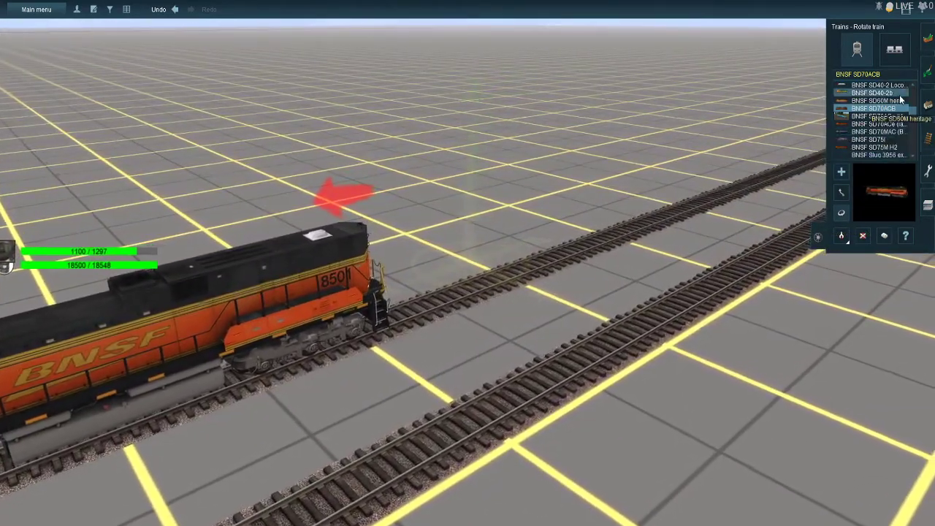
click(403, 306)
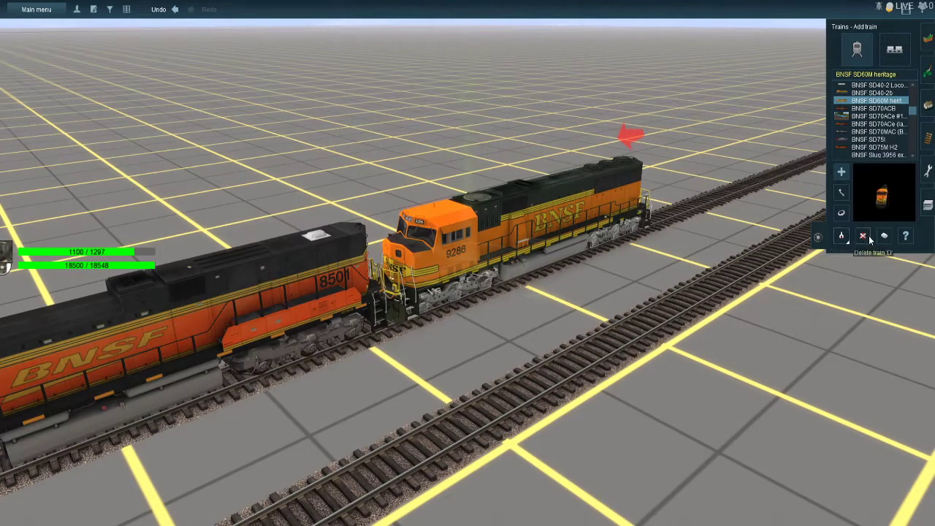
click(558, 219)
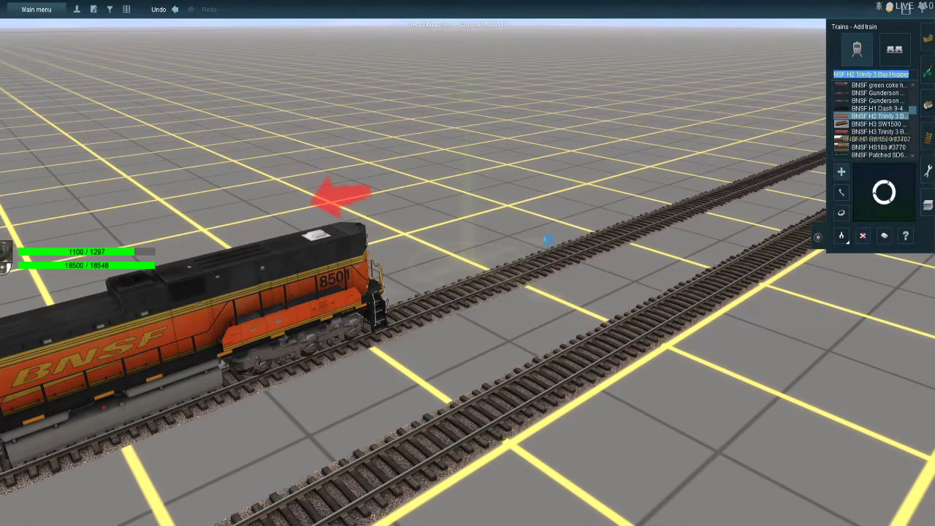
- Couple a string of BNSF H2 Trinity 3 Bay Hopper cars behind the two locomotives
click(487, 299)
click(652, 231)
right_click(703, 182)
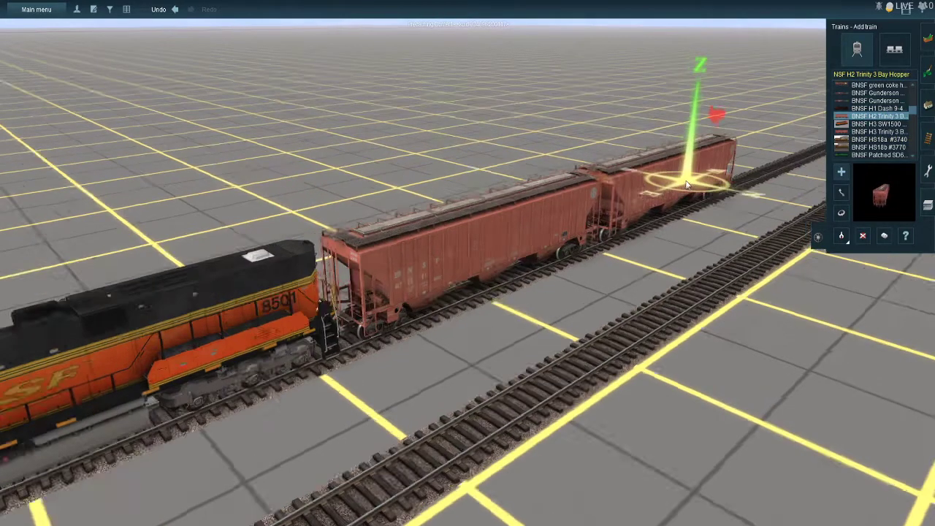
click(541, 225)
click(625, 141)
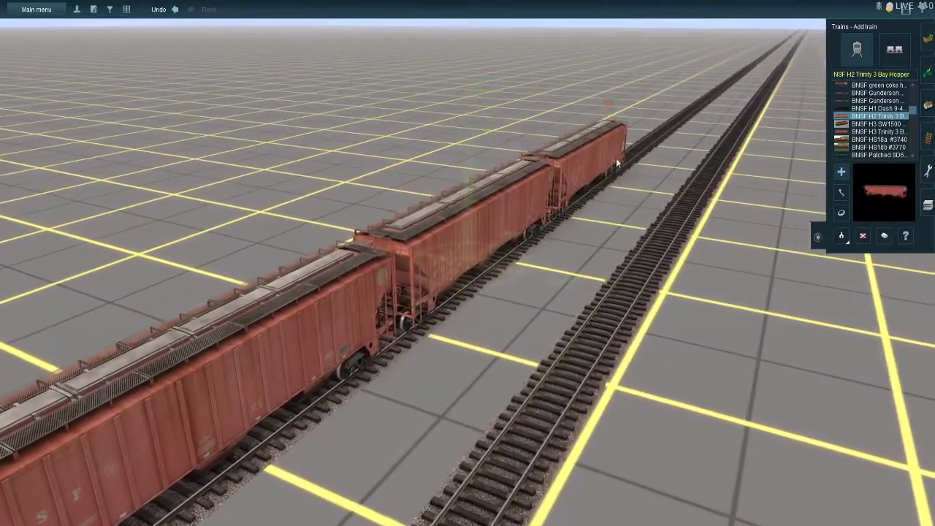
click(662, 126)
- Place a BNSF GP38-2 locomotive on the other track beyond the triggers at the opposite end and turn it toward the crossing
right_click(295, 351)
right_click(32, 302)
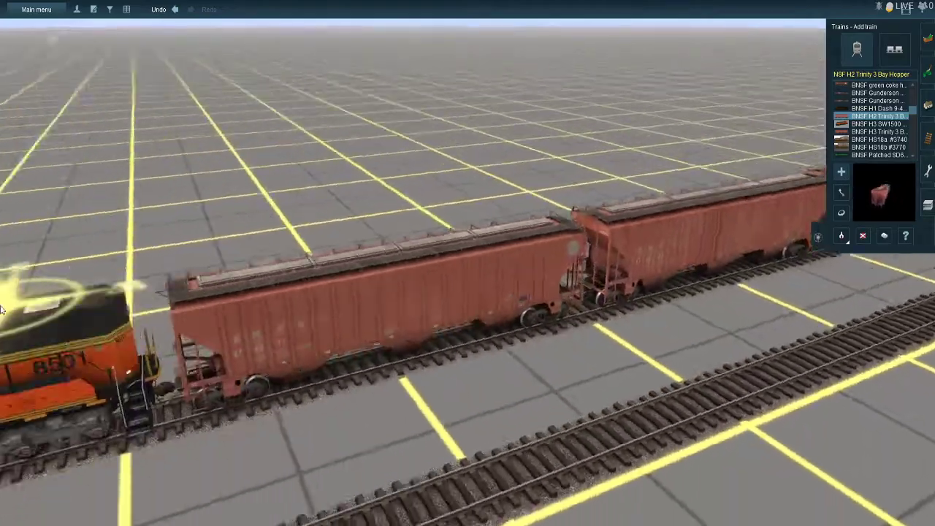
right_click(46, 228)
right_click(219, 146)
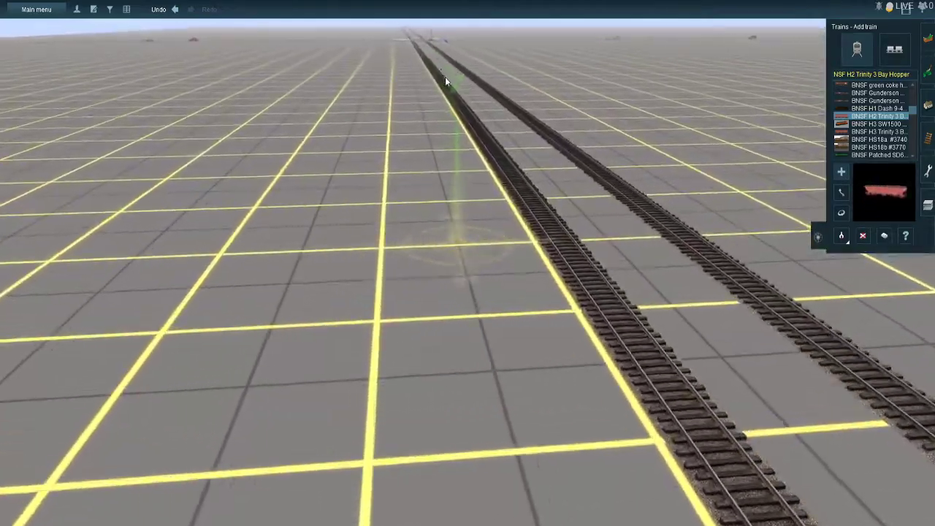
right_click(444, 76)
right_click(455, 43)
right_drag(446, 90, 320, 261)
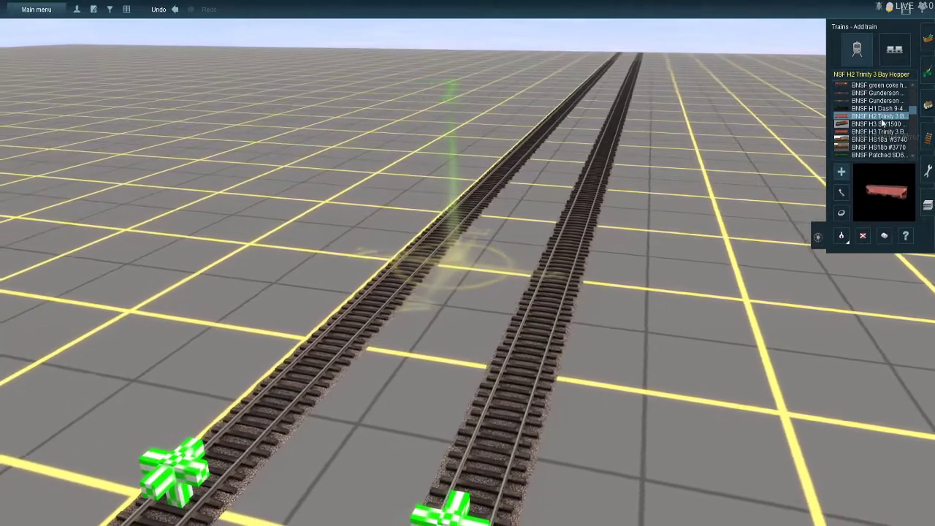
scroll(887, 103, up, 3)
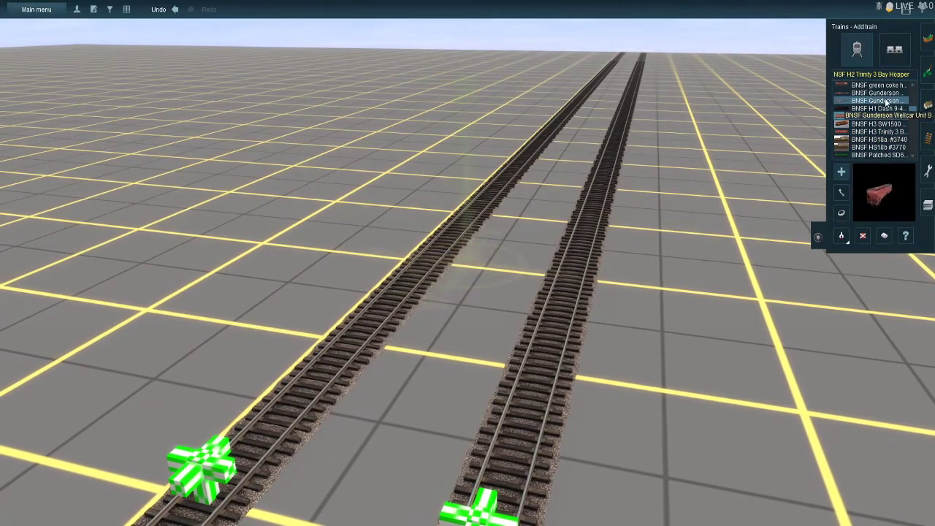
click(886, 101)
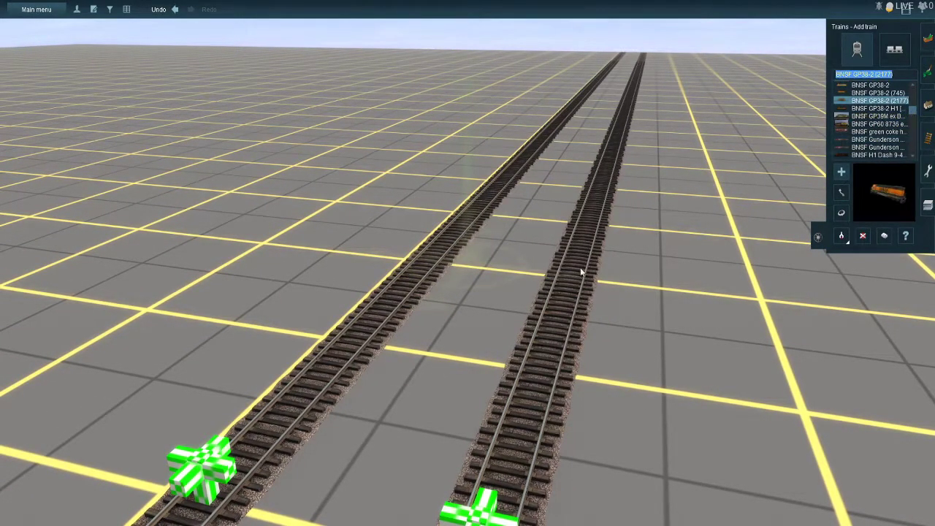
click(870, 85)
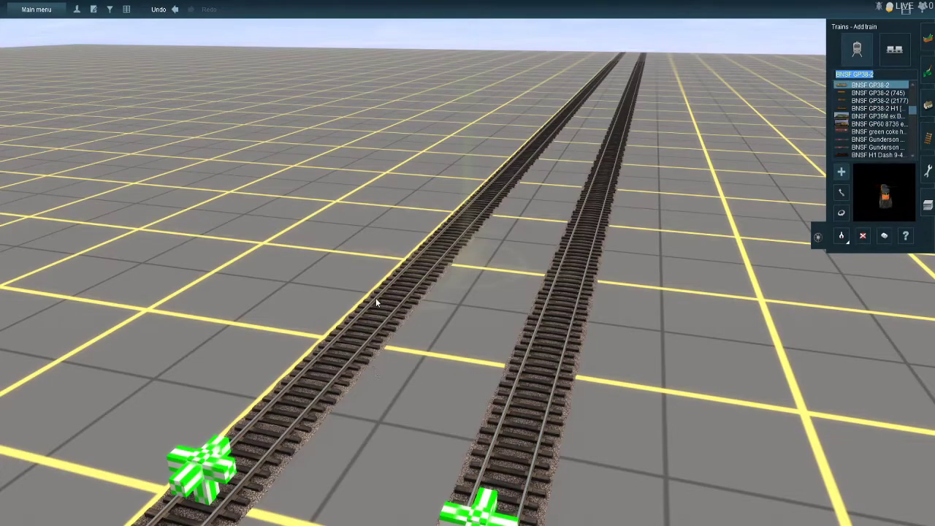
click(421, 287)
drag(543, 285, 617, 186)
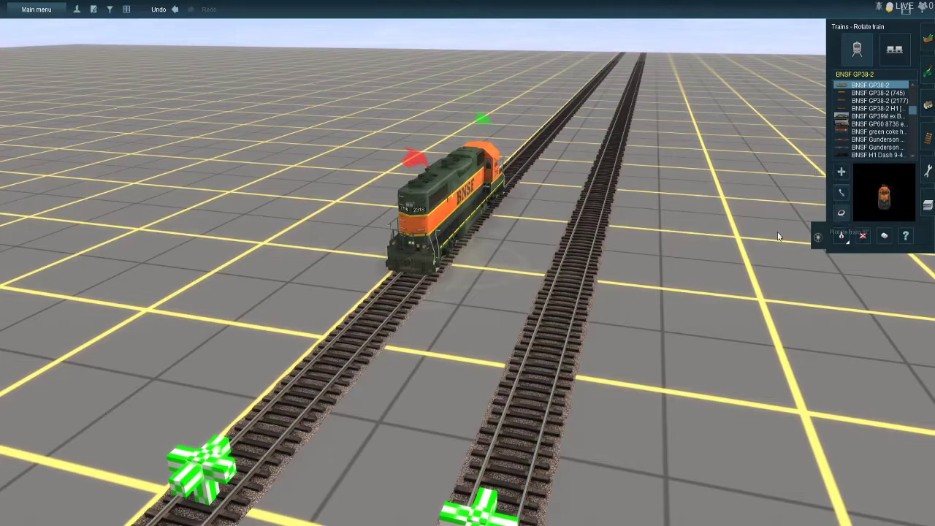
click(465, 197)
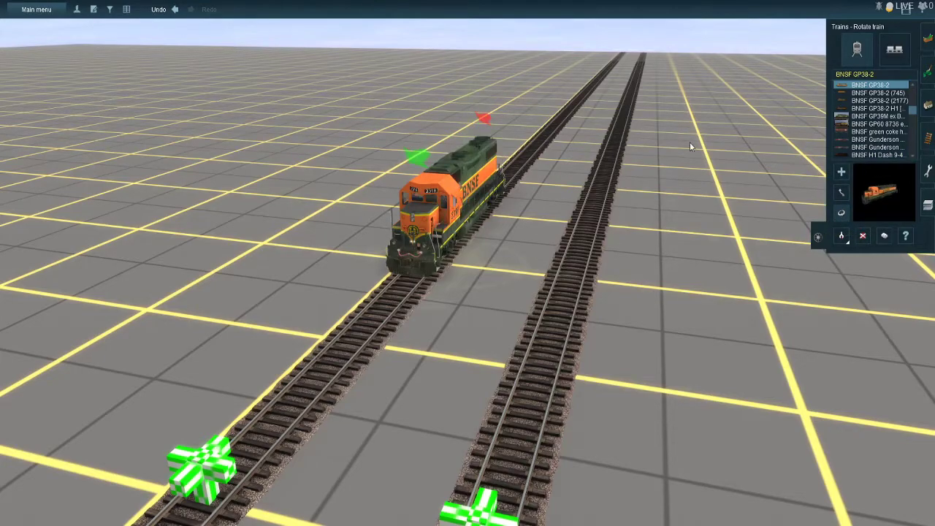
- Add a string of BNSF green coke hoppers behind the GP38-2 and move the separated cars together to close the gap
click(877, 132)
click(531, 170)
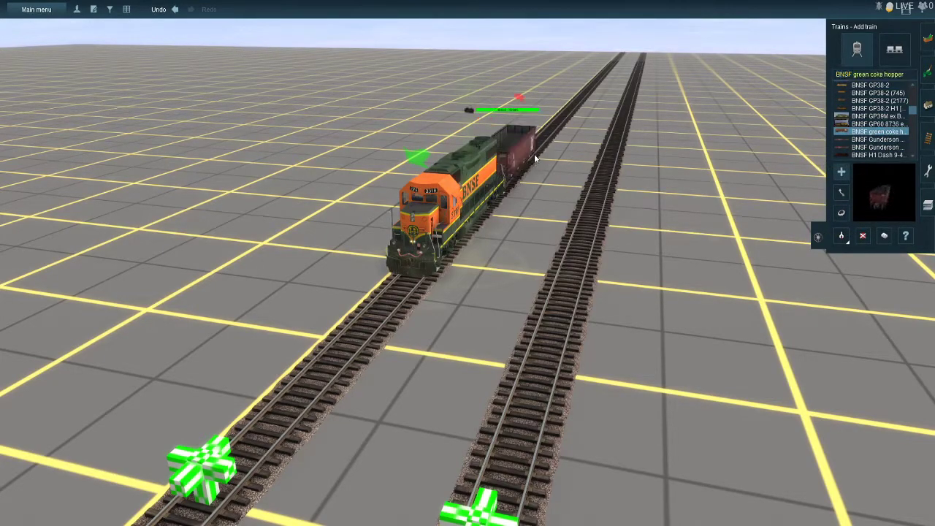
click(550, 132)
click(562, 114)
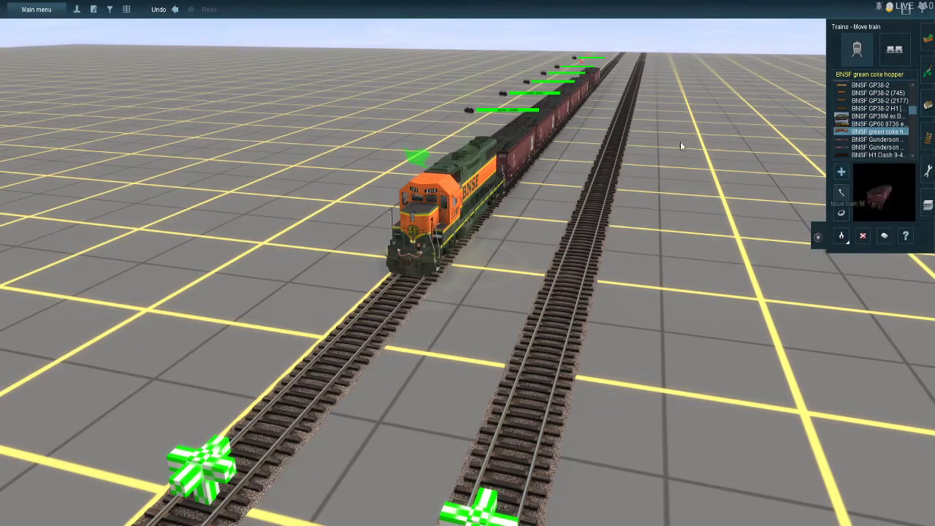
right_click(590, 118)
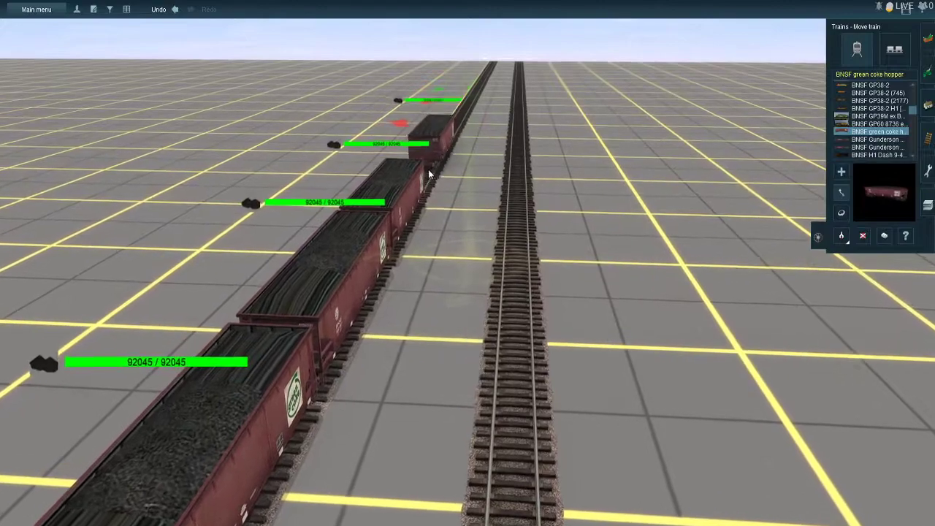
drag(420, 188, 450, 144)
click(887, 235)
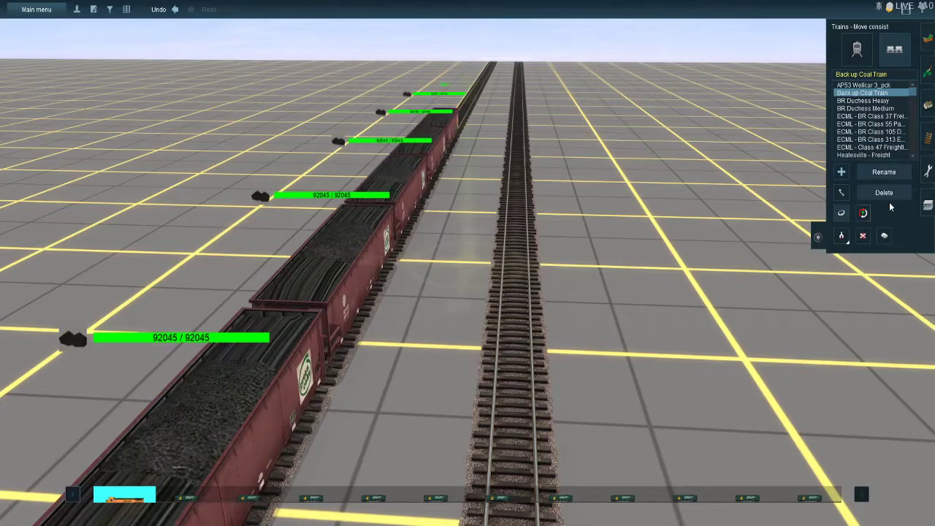
- Save the route and session, and start driving the test track session
mouse_move(380, 215)
right_down()
mouse_move(332, 383)
mouse_move(221, 333)
mouse_move(129, 259)
mouse_move(164, 310)
mouse_move(270, 387)
mouse_move(298, 357)
right_up()
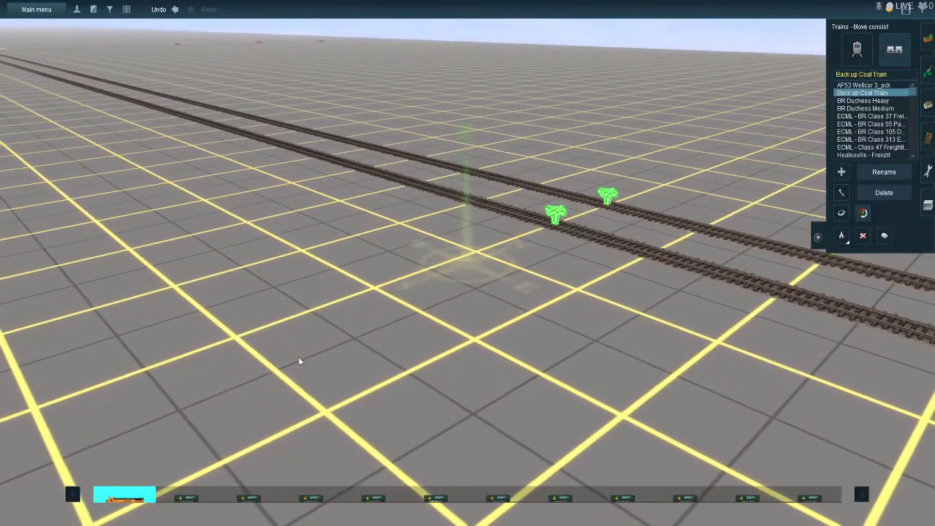
key(ctrl+s)
key(Return)
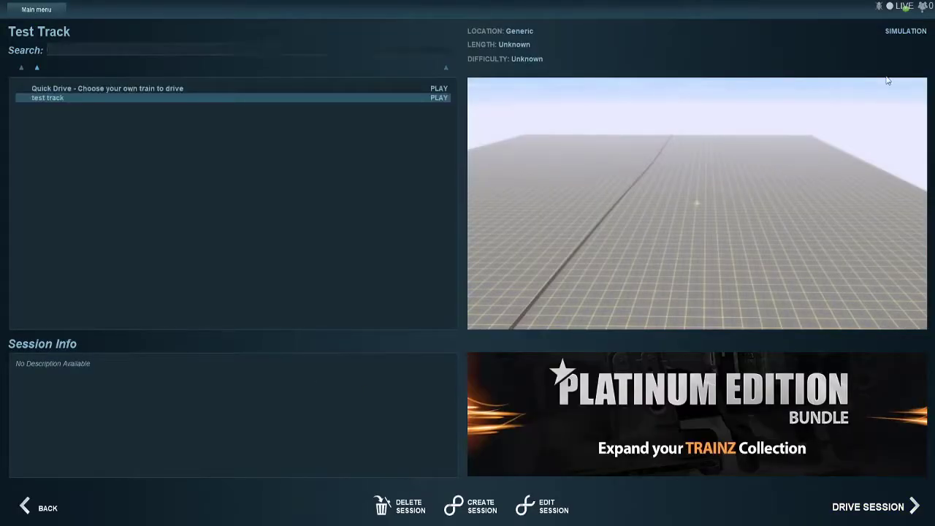
click(871, 516)
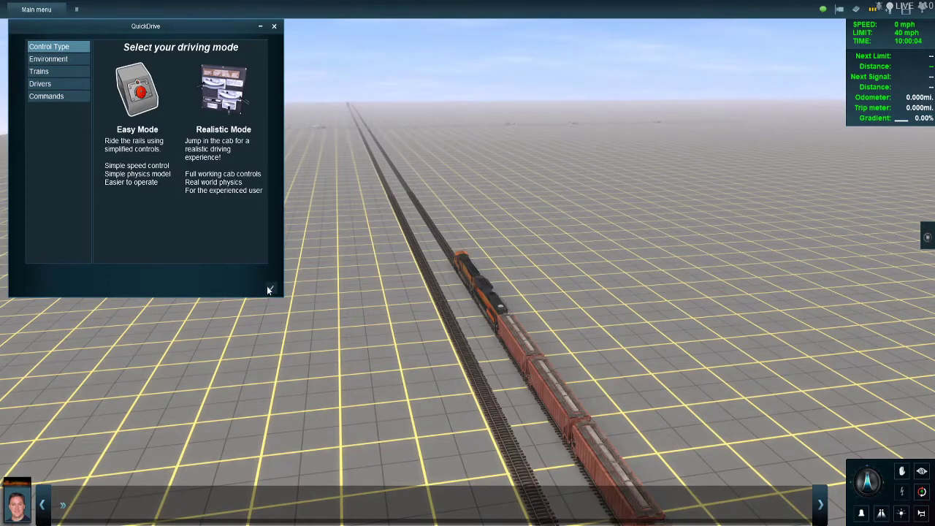
- Give the drivers of both trains the Drive command
click(63, 510)
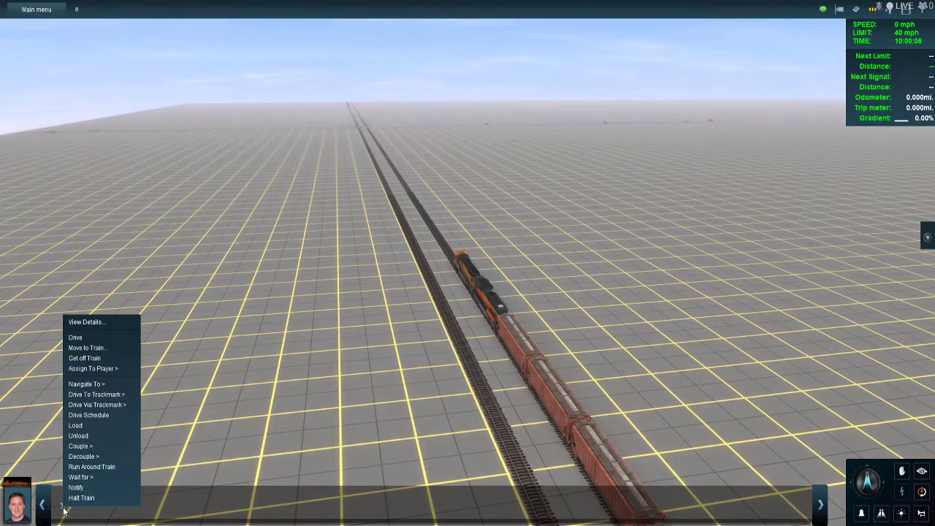
click(80, 338)
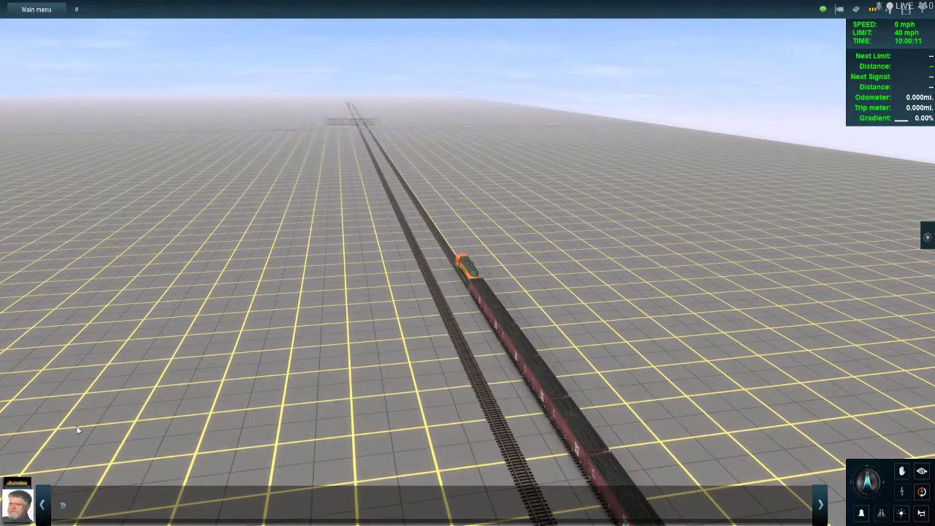
click(63, 511)
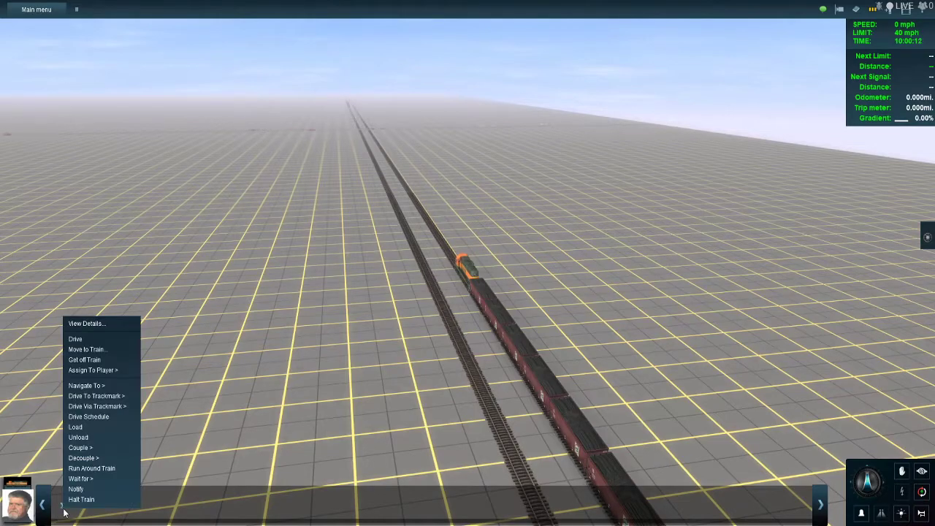
click(79, 336)
click(65, 510)
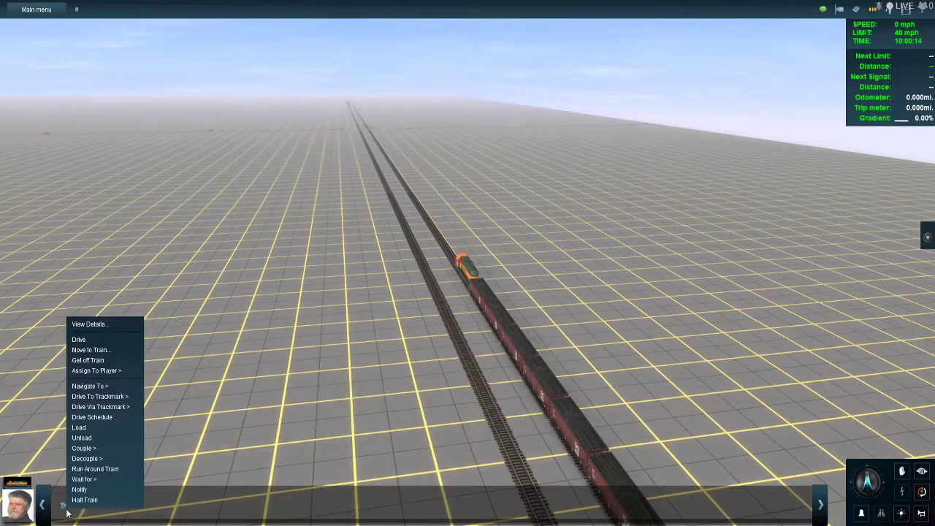
click(101, 341)
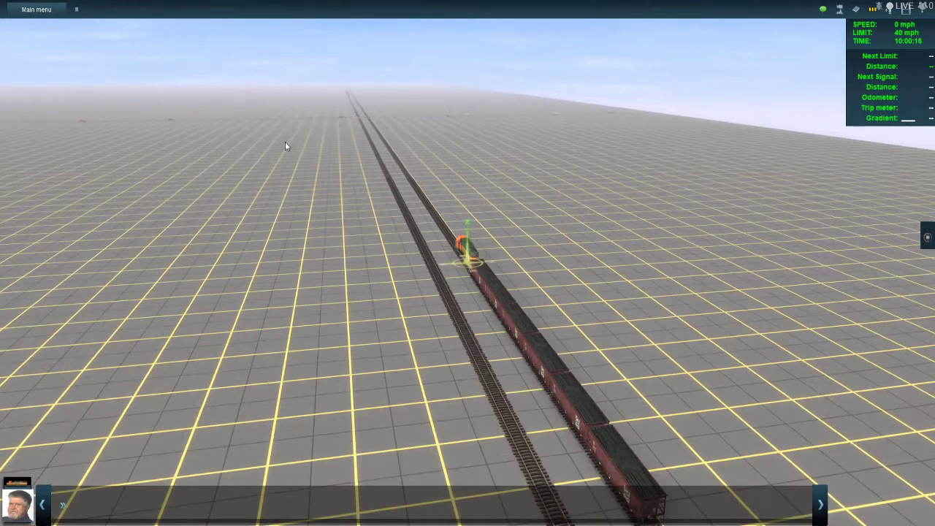
- Follow the tracks past the crossing to the BNSF train at the opposite end and focus the camera on it
right_click(512, 398)
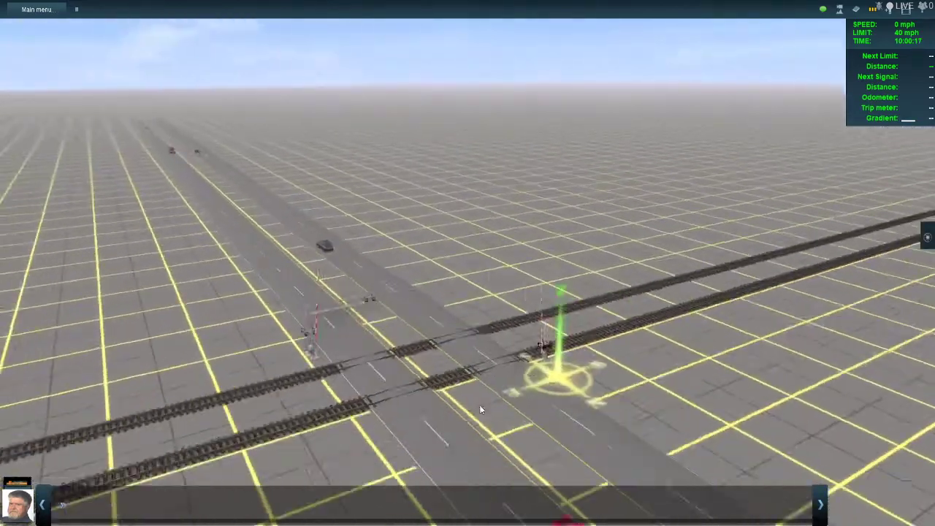
right_click(669, 235)
right_click(719, 205)
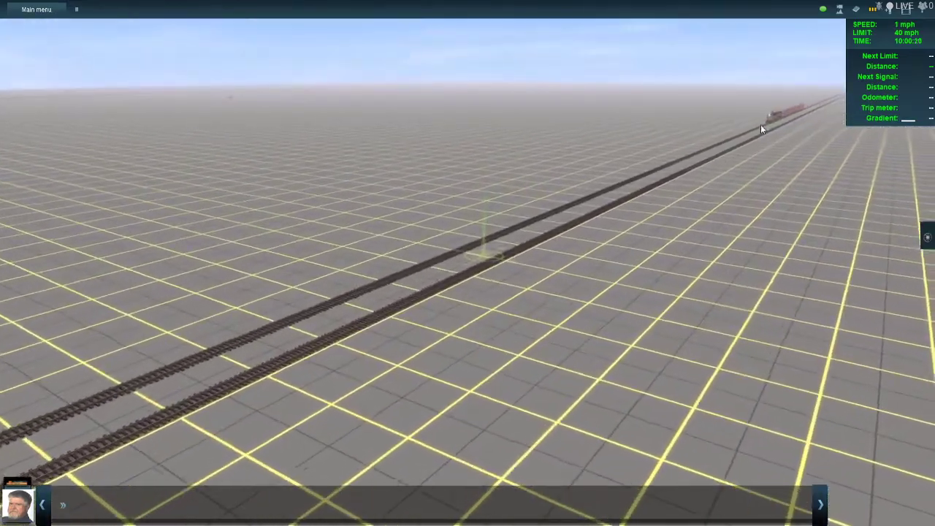
click(766, 120)
right_click(222, 315)
key(4)
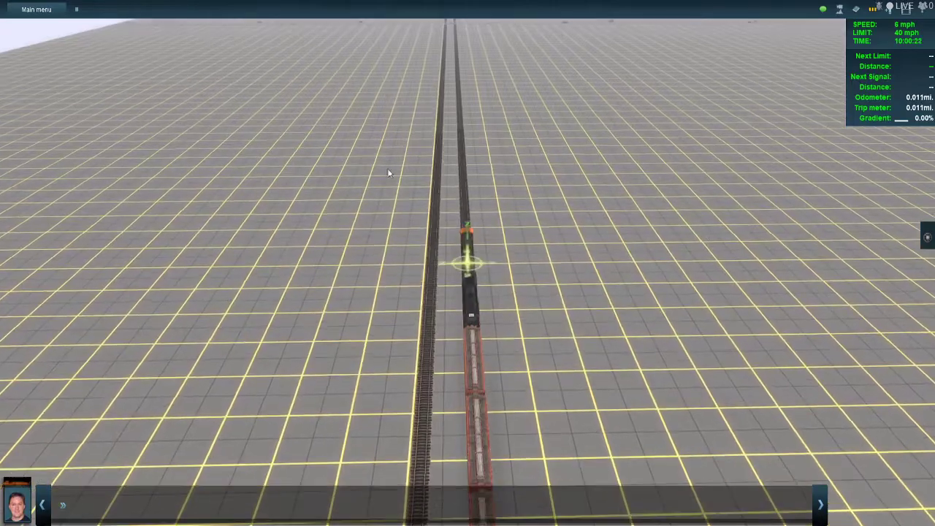
- Return to the level crossing and frame both gates and both tracks in a close view from the road
right_click(480, 70)
right_click(365, 126)
key(Left)
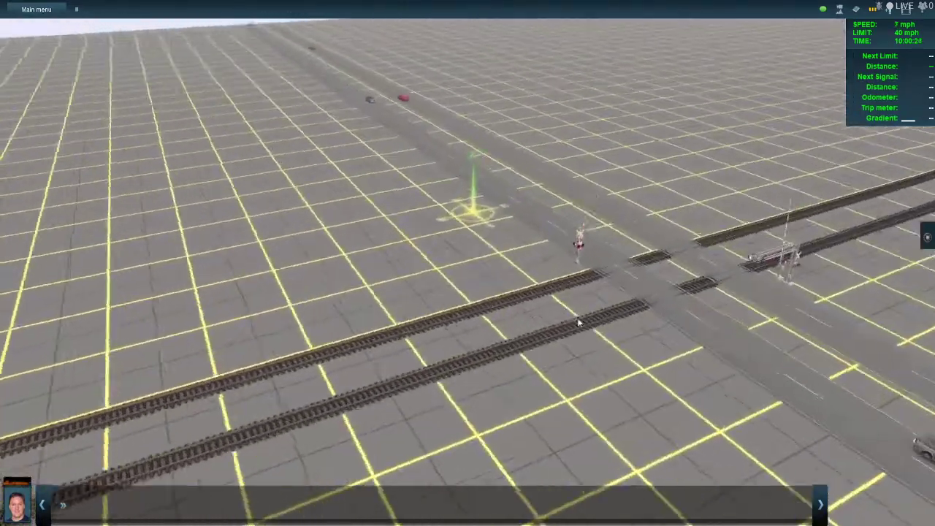
right_click(621, 319)
key(Down)
key(Left)
right_click(573, 268)
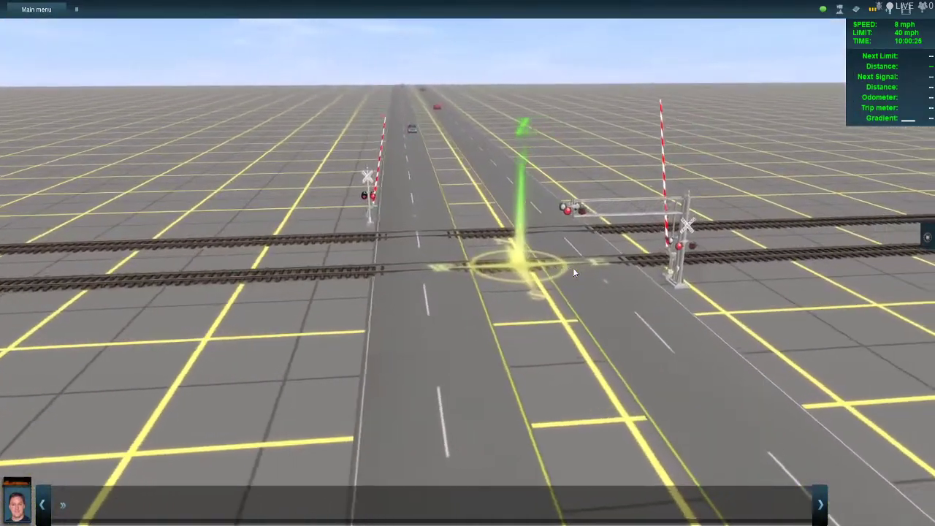
key(Left)
scroll(512, 254, up, 3)
right_click(502, 254)
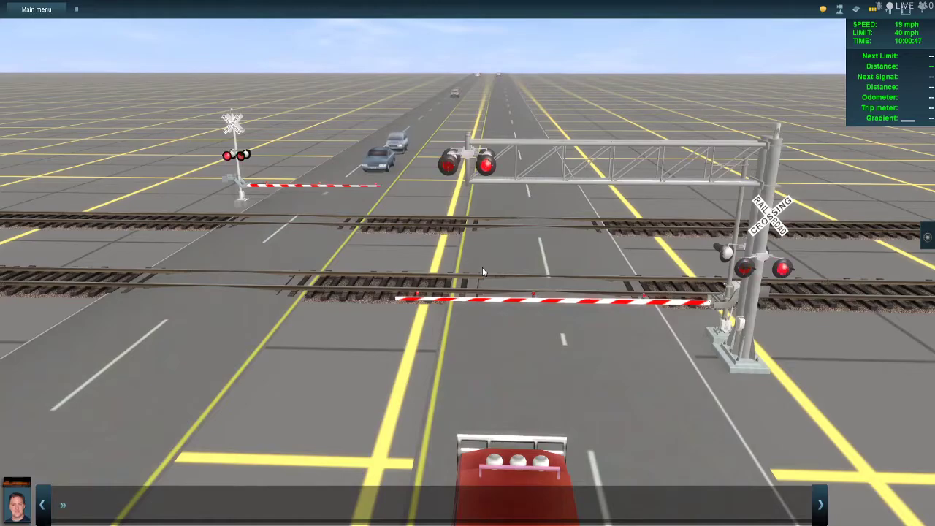
- Watch the gates, signals and road traffic from several angles as the train with red hoppers runs over the crossing
key(Left)
key(Left)
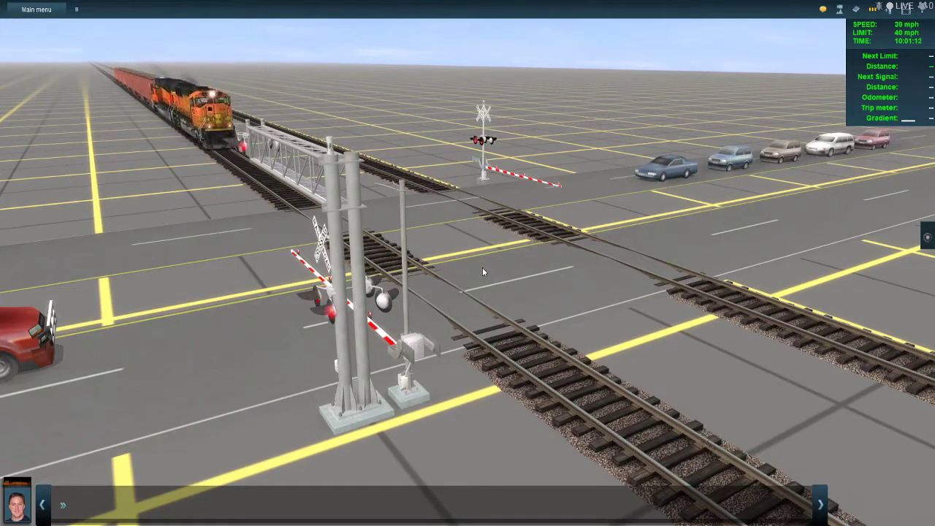
key(Left)
key(Left)
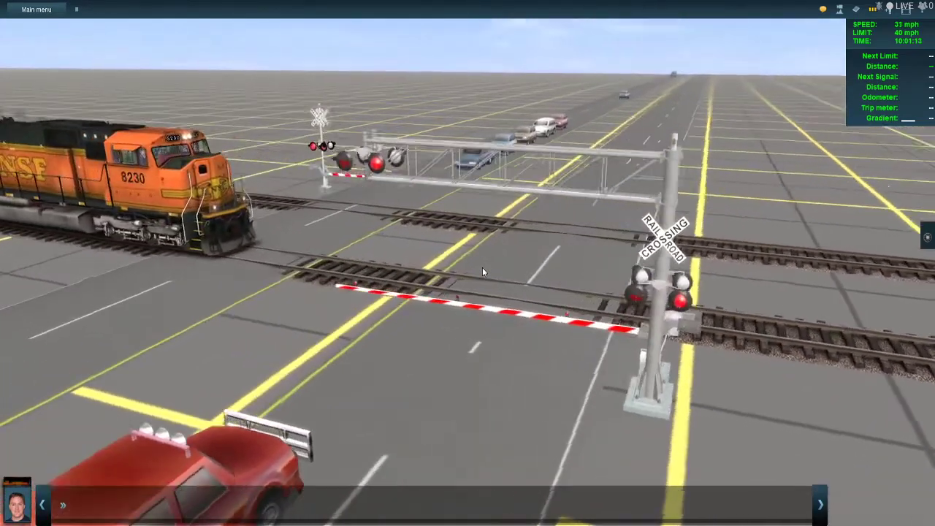
key(Left)
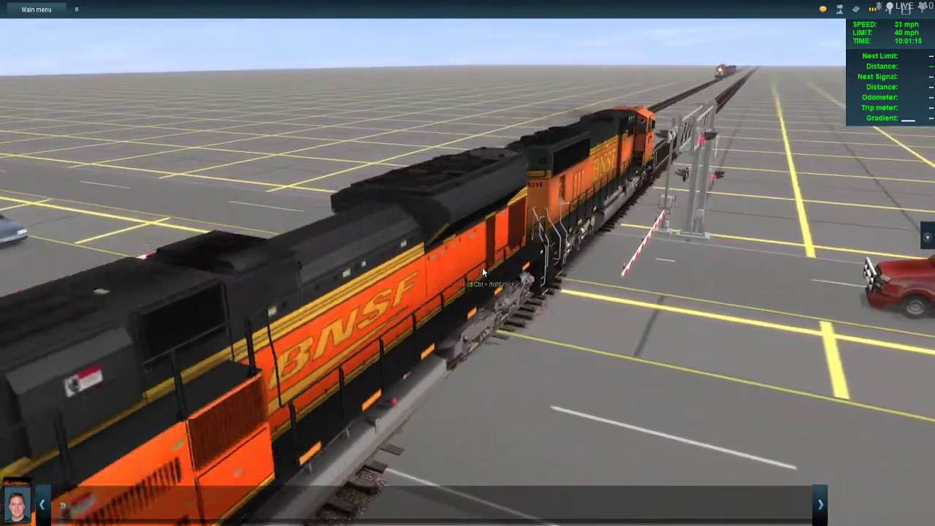
key(Left)
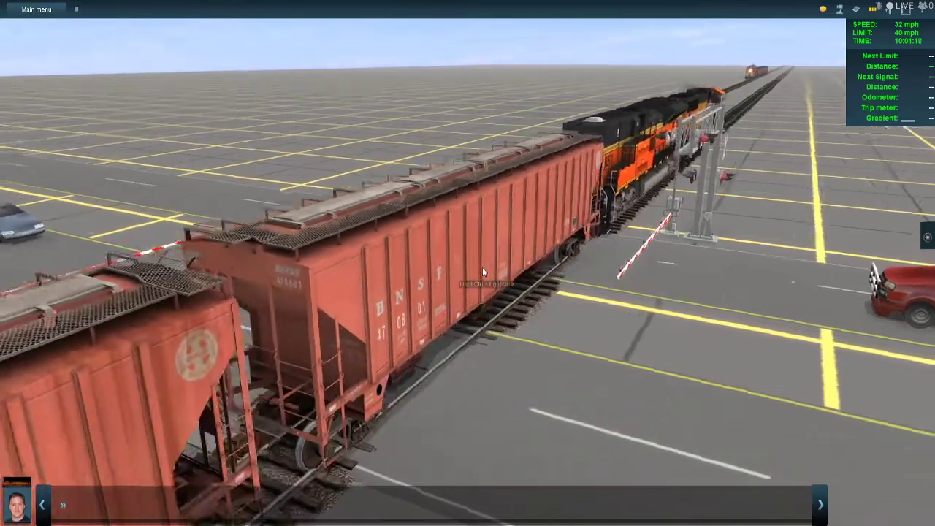
key(Left)
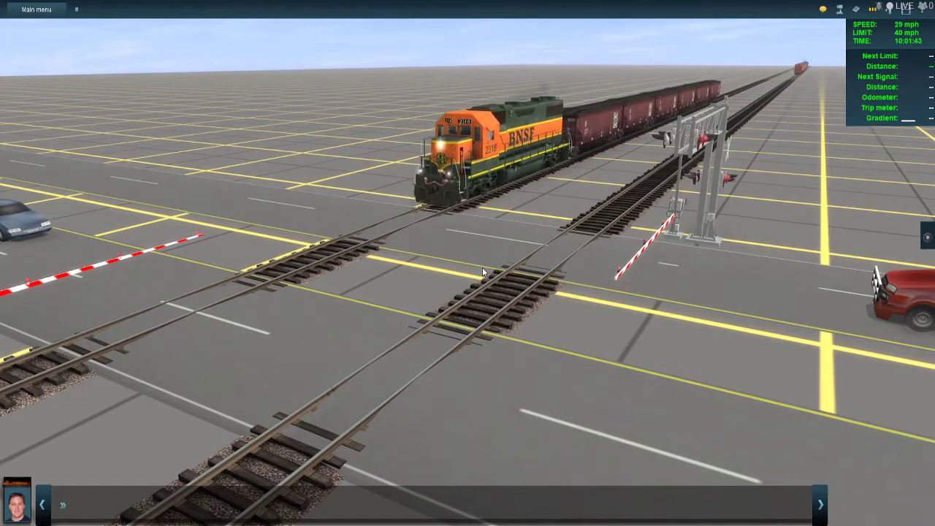
- Observe the GP38-2 and its coke hoppers passing over the second track from both sides of the crossing
key(Left)
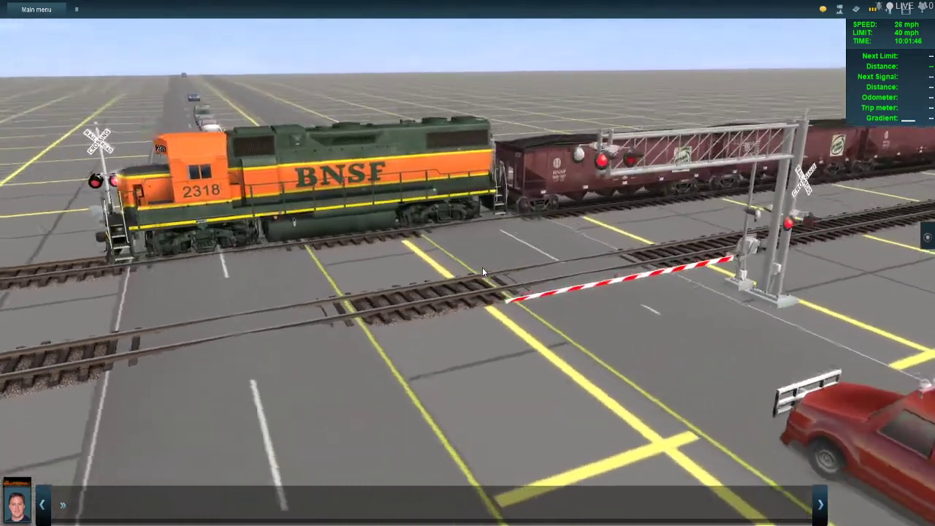
key(Left)
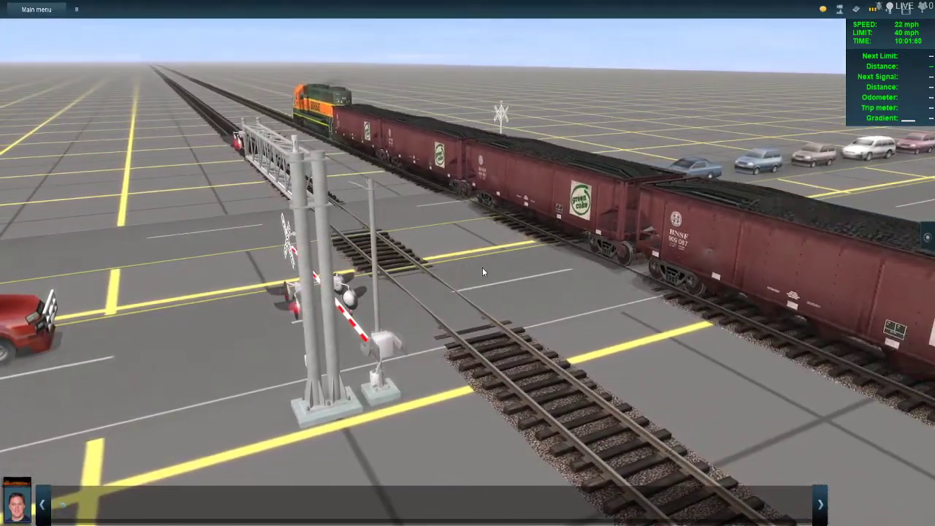
key(Left)
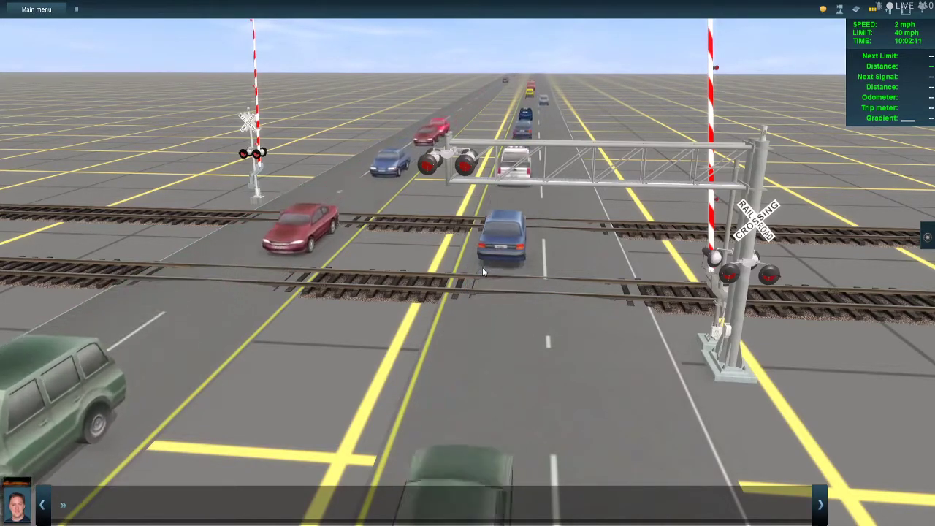
- Inspect the gates, signals and road traffic around the crossing once both trains have cleared it
key(Left)
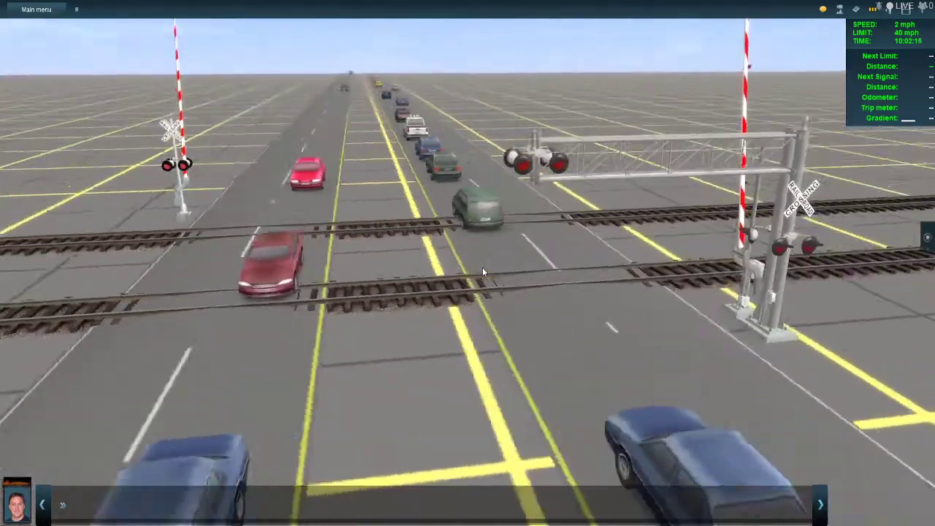
key(Left)
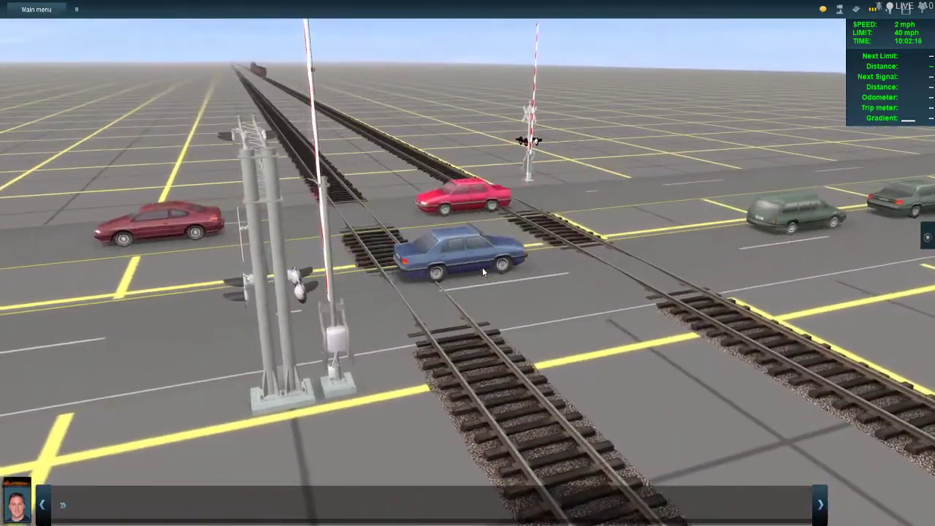
key(Right)
right_drag(483, 268, 482, 267)
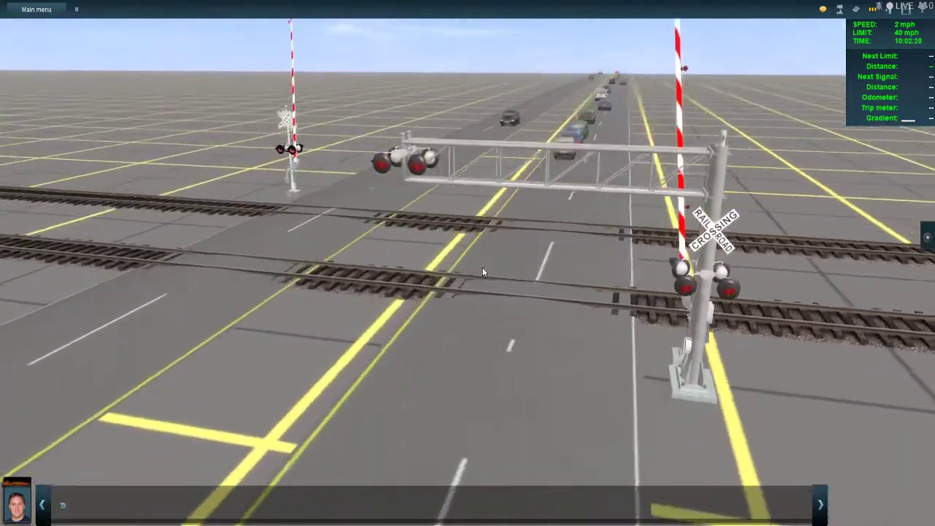